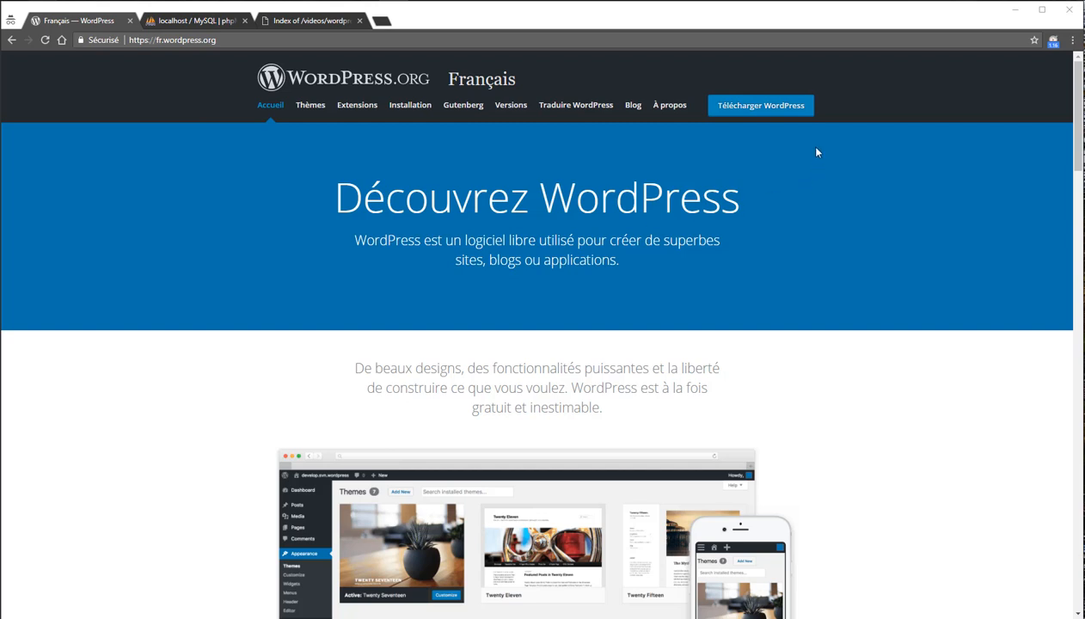
# Download the French WordPress 4.9.5 zip package from the WordPress.org download page.
pyautogui.click(742, 114)
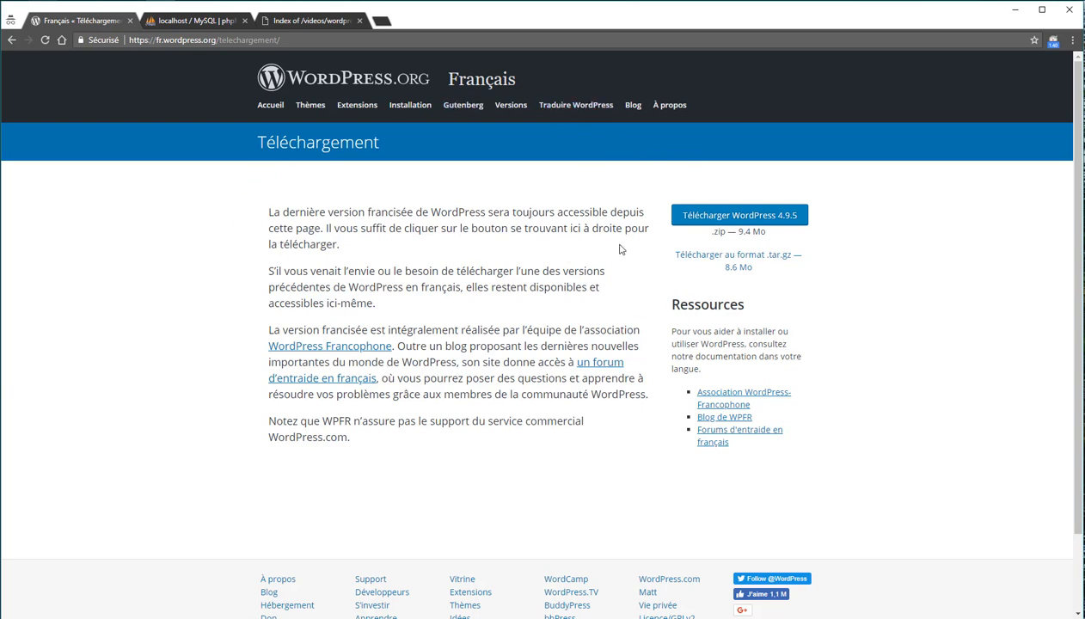
pyautogui.click(757, 219)
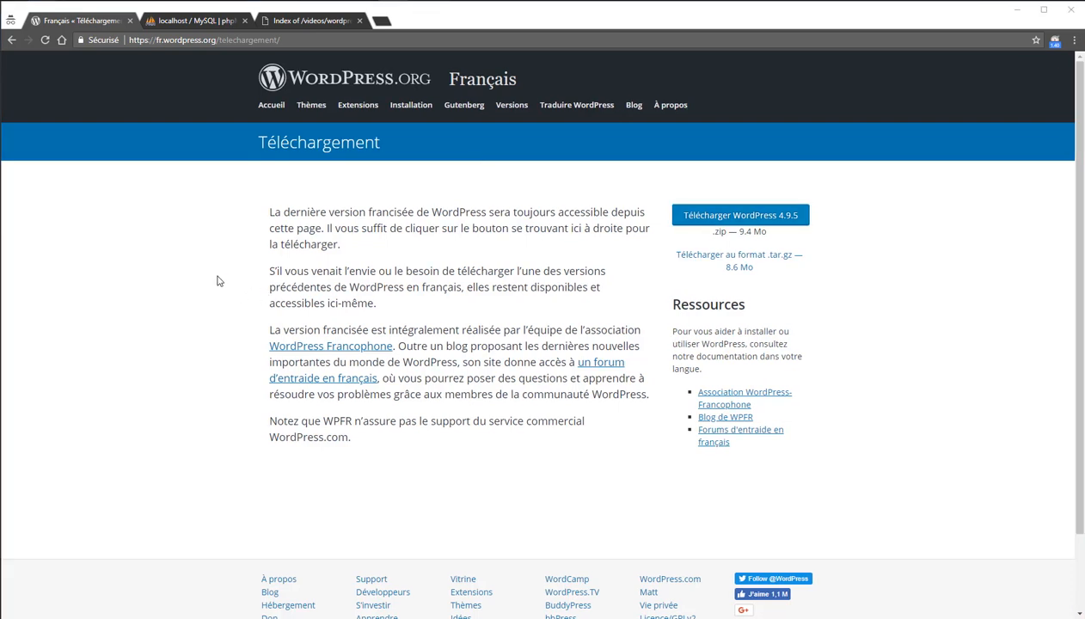
# Extract wordpress-4.9.5-fr_FR.zip into its current folder with 7-Zip's Extraire Ici.
pyautogui.hotkey('alt', 'Tab')
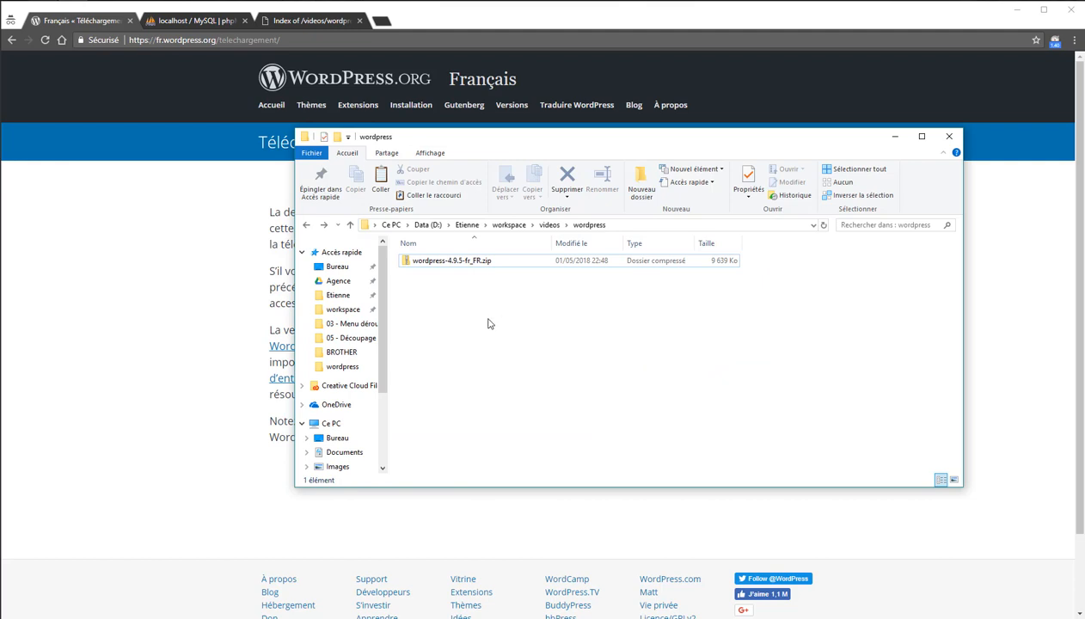
pyautogui.click(448, 265)
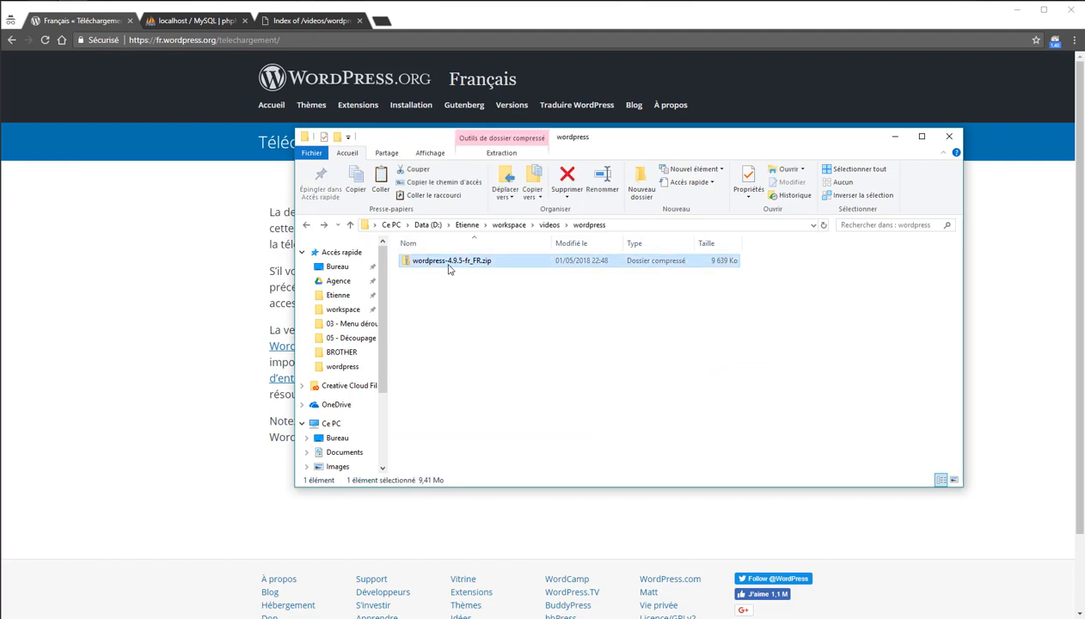
pyautogui.rightClick(447, 266)
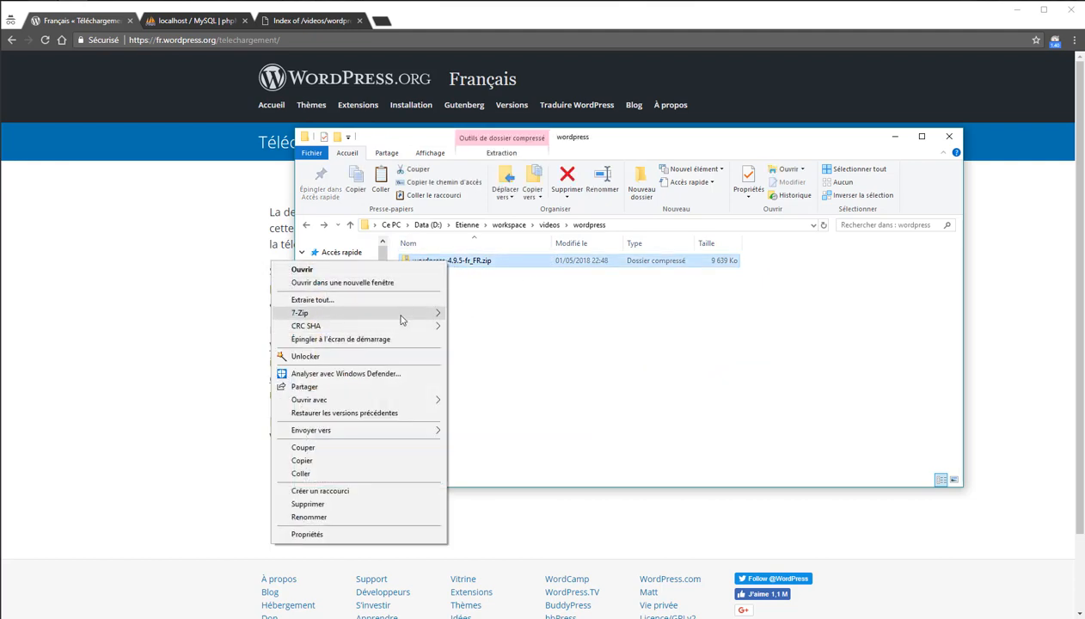
pyautogui.moveTo(402, 315)
pyautogui.click(508, 357)
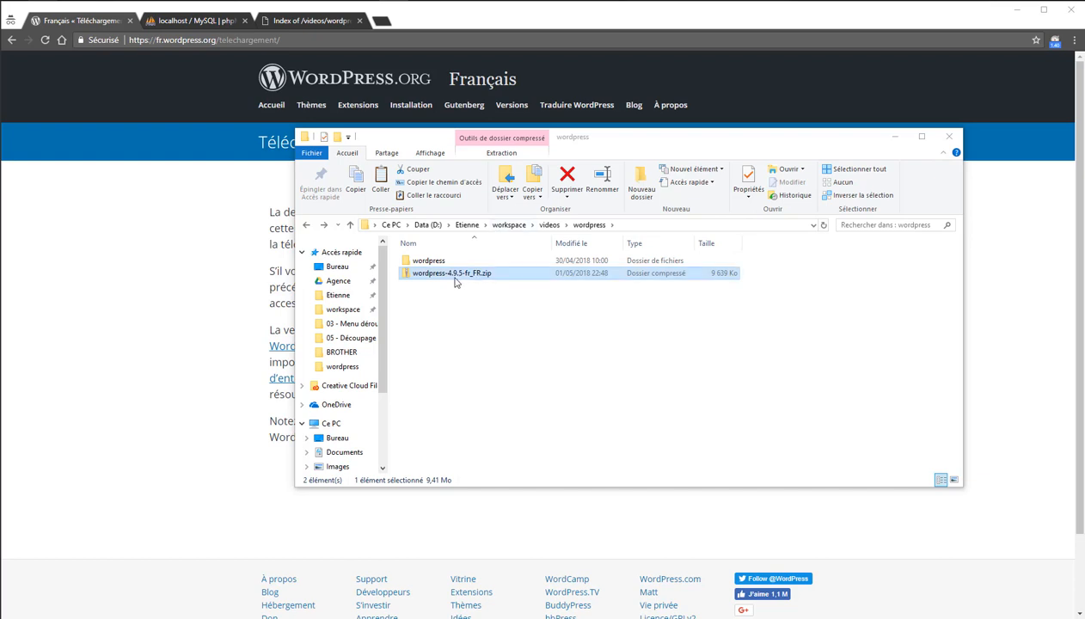
# Move all 19 extracted WordPress items up into the parent videos\wordpress folder.
pyautogui.doubleClick(433, 259)
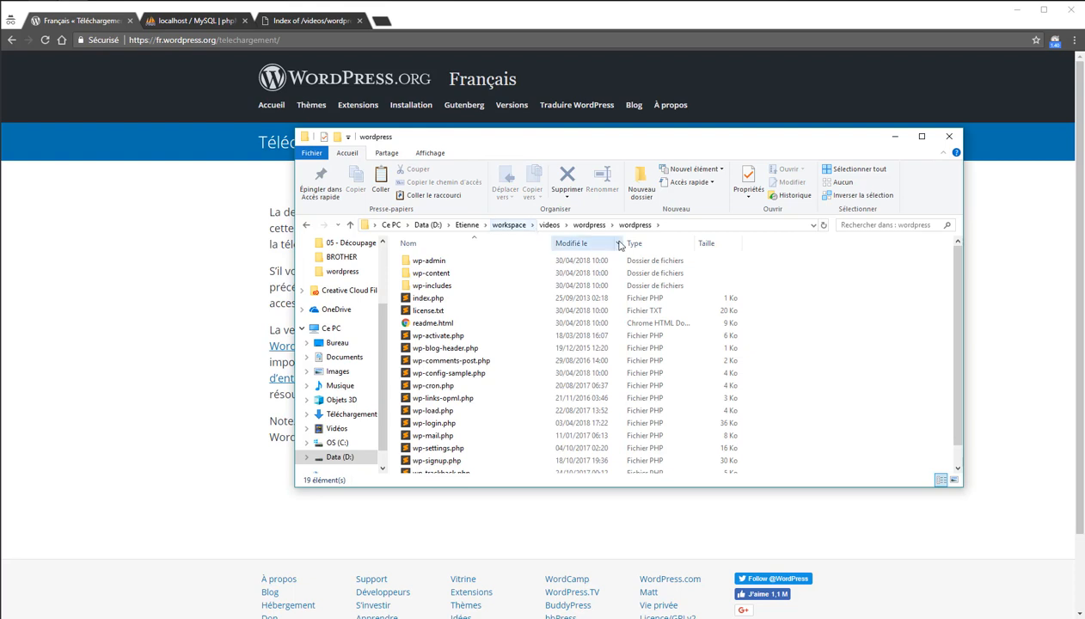
pyautogui.scroll(-1, 515, 372)
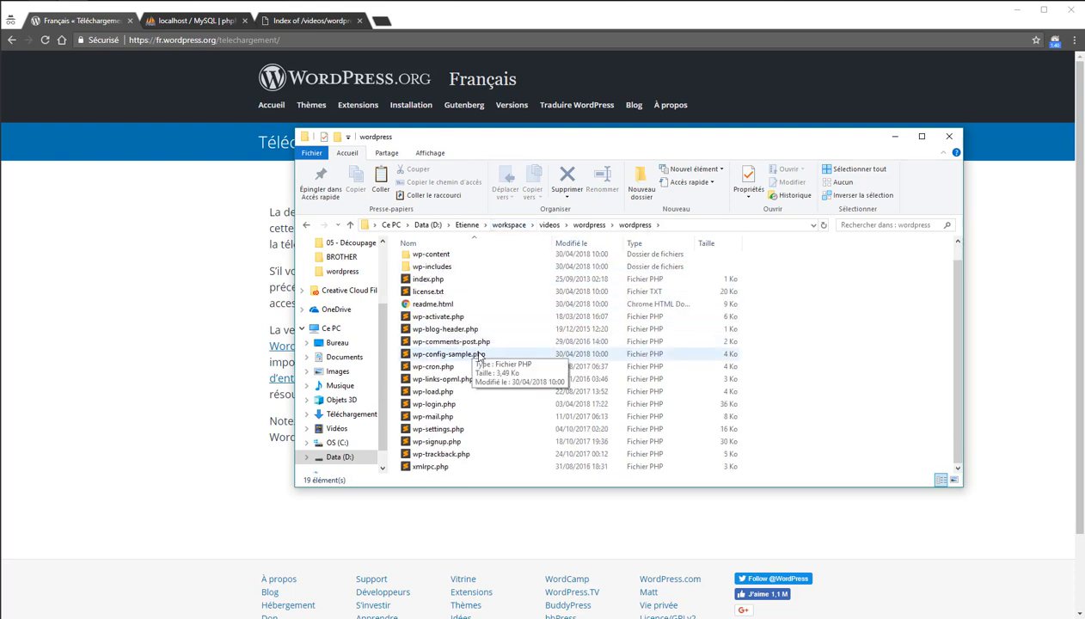
pyautogui.scroll(1, 516, 371)
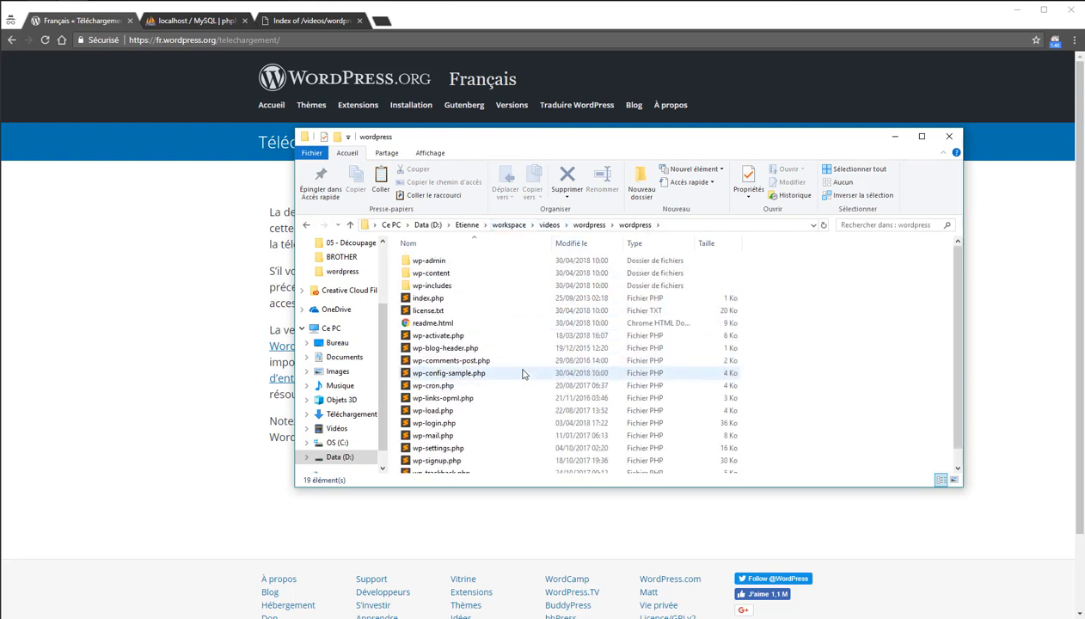
pyautogui.click(517, 272)
pyautogui.hotkey('ctrl', 'a')
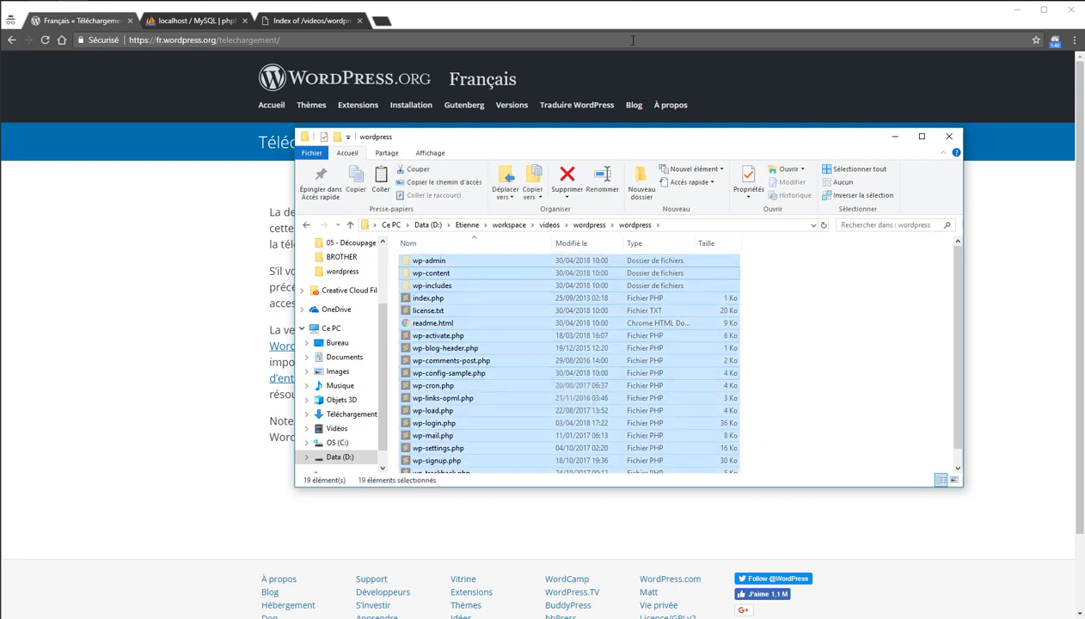
pyautogui.click(610, 225)
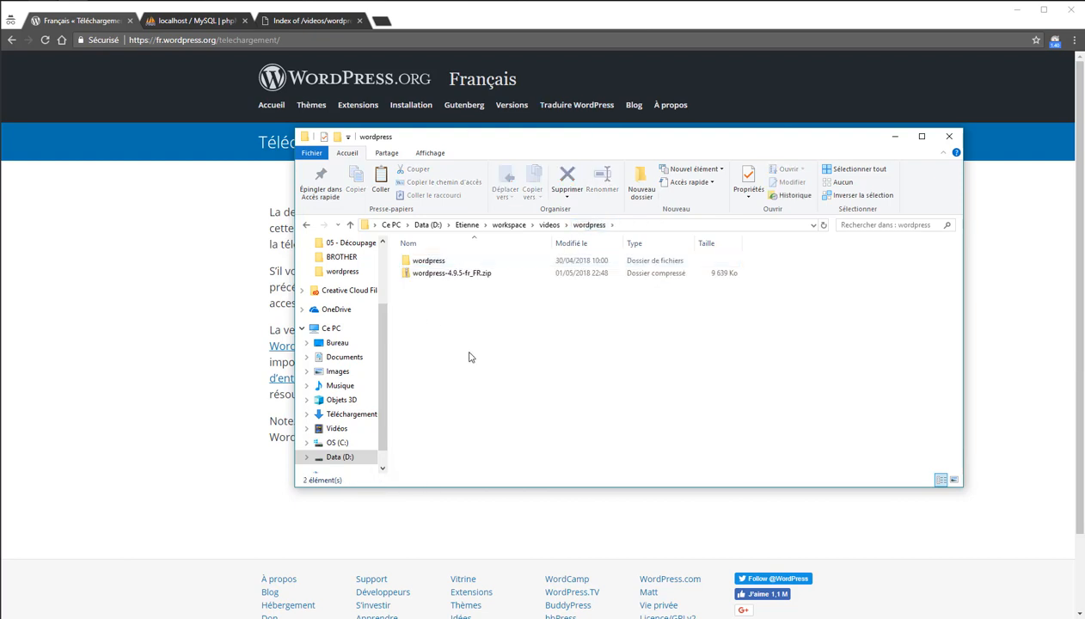
pyautogui.hotkey('ctrl', 'v')
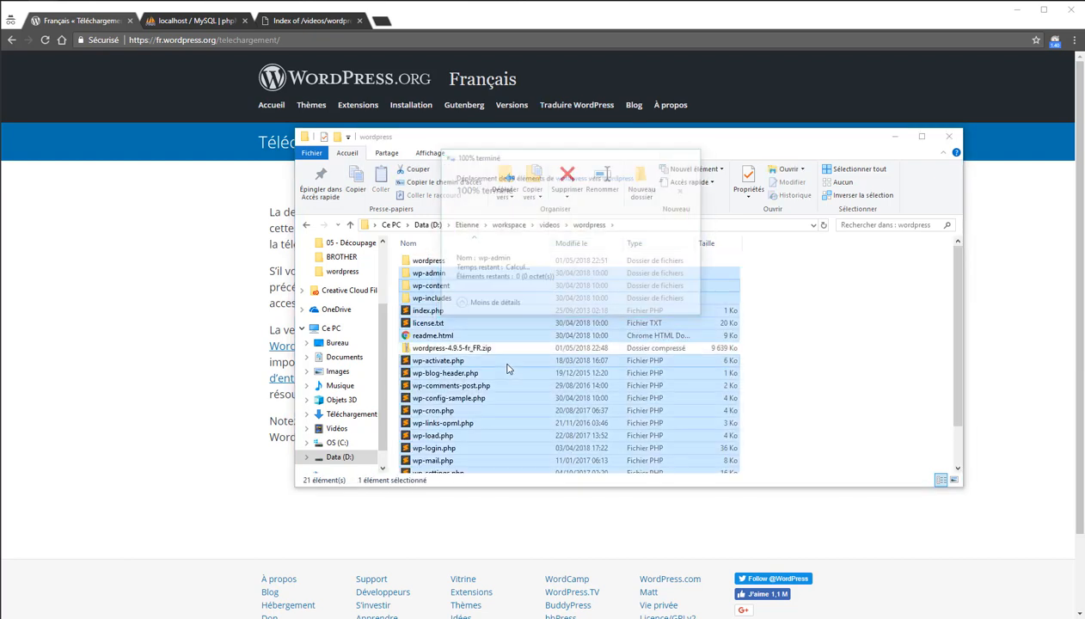
# Delete the empty wordpress subfolder and the WordPress zip archive.
pyautogui.click(499, 262)
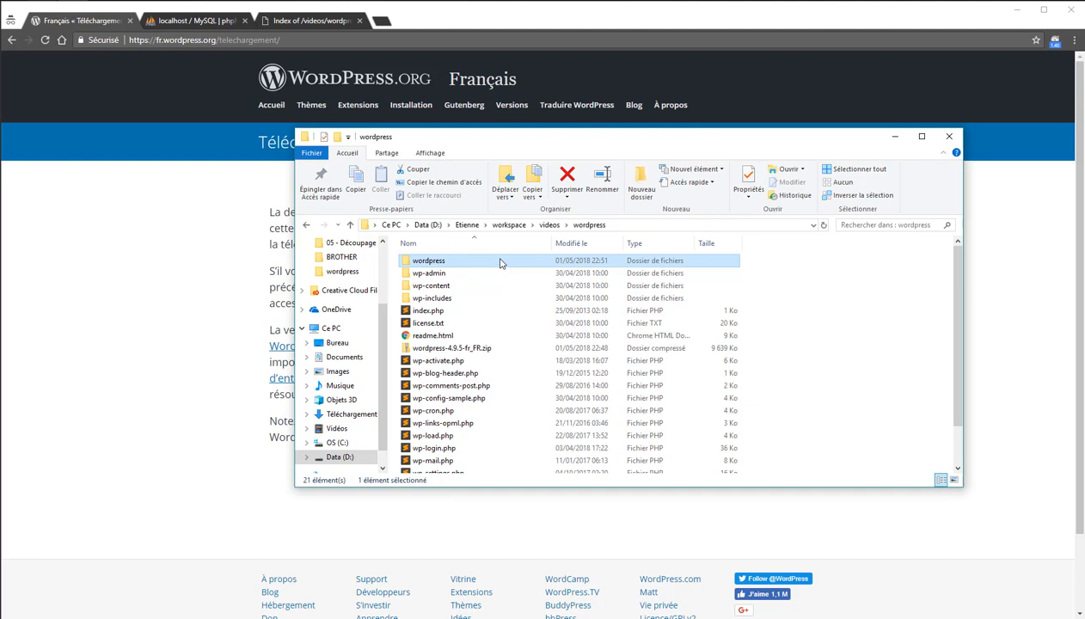
pyautogui.press('Delete')
pyautogui.press('Return')
pyautogui.click(454, 339)
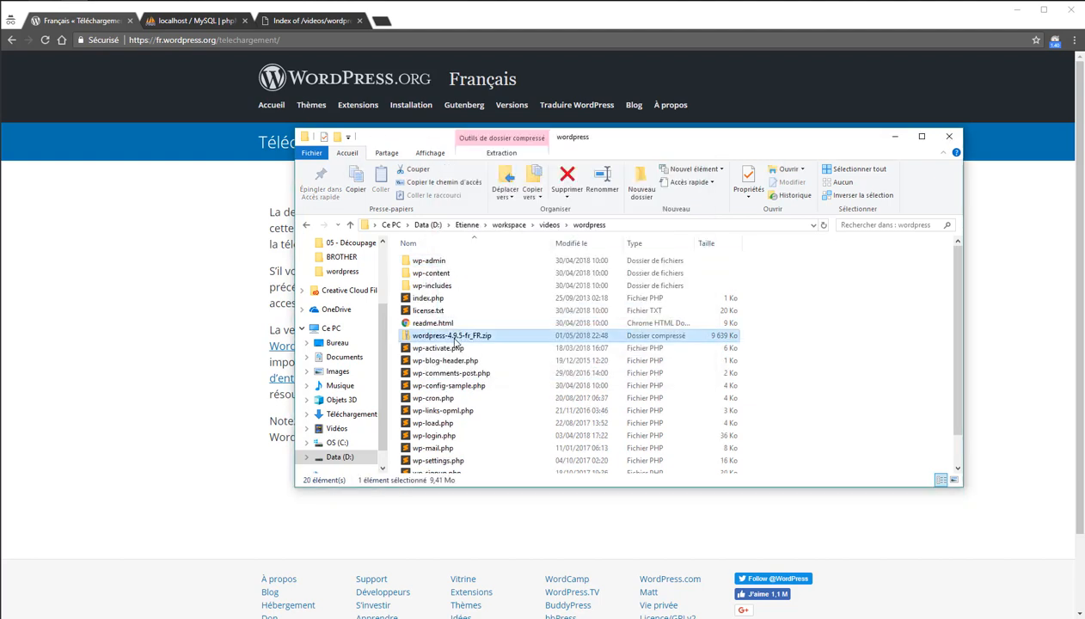
pyautogui.press('Delete')
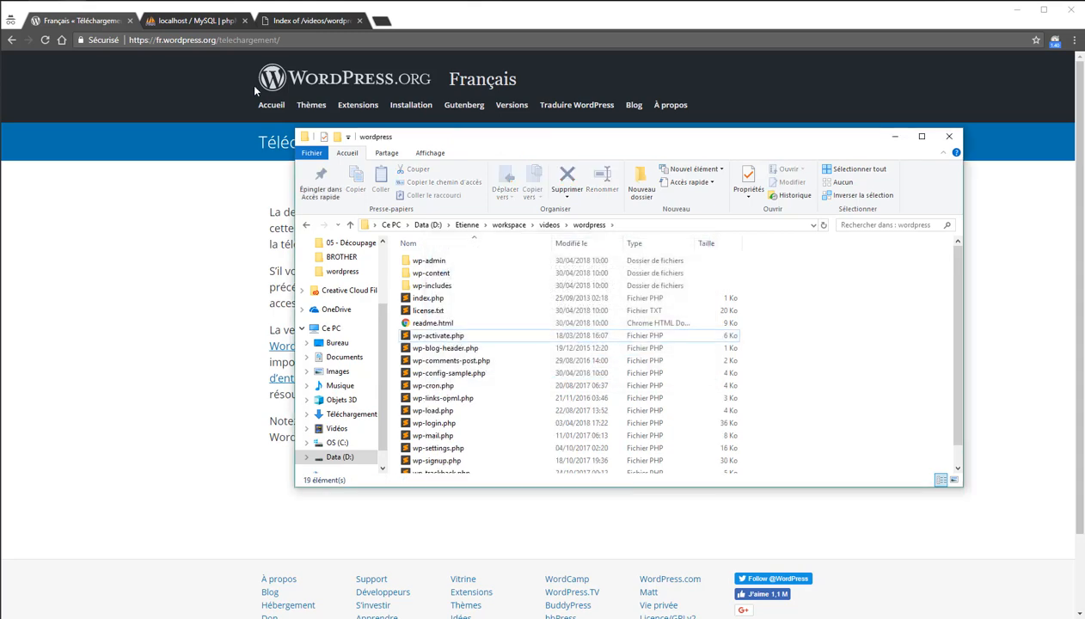
pyautogui.click(303, 24)
# Reload localhost/videos/wordpress so it redirects to the wp-admin/setup-config.php installer.
pyautogui.click(216, 39)
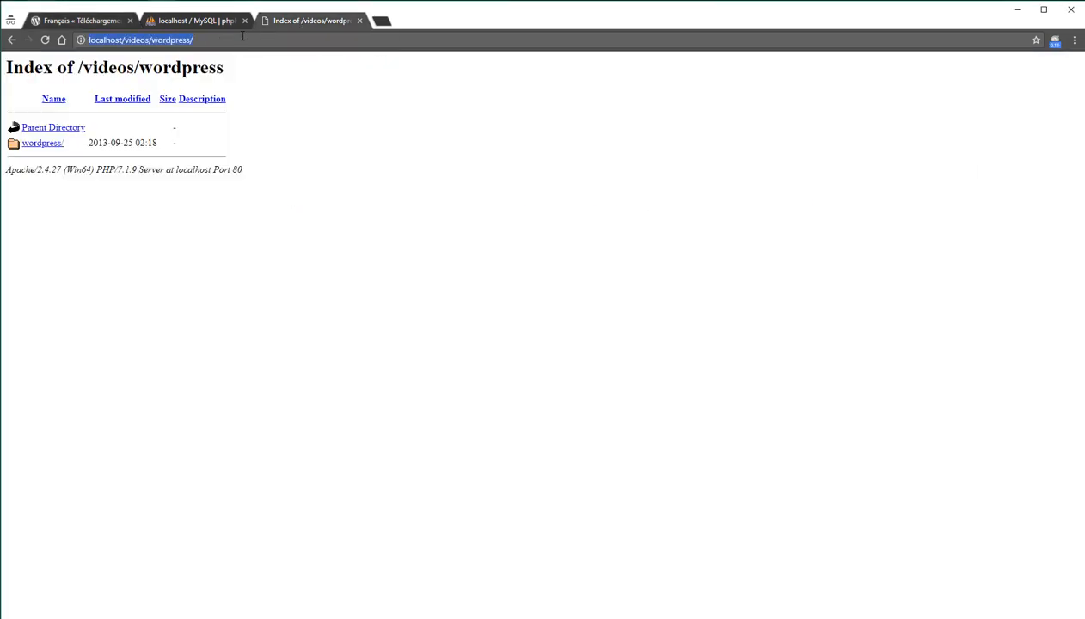
pyautogui.click(241, 38)
pyautogui.press('Return')
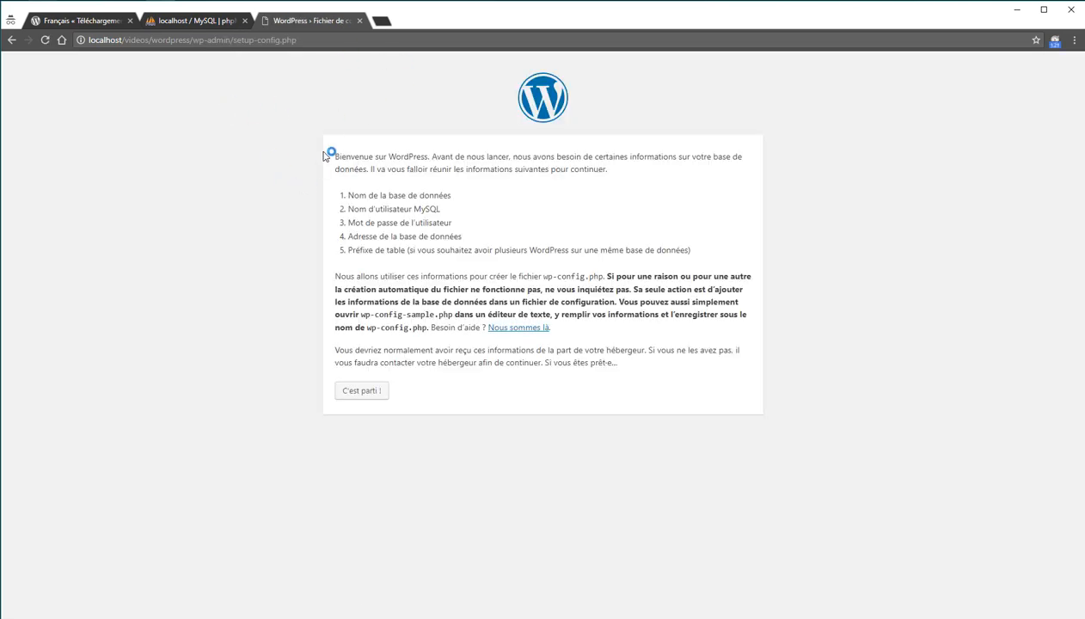
pyautogui.moveTo(190, 40); pyautogui.dragTo(328, 43)
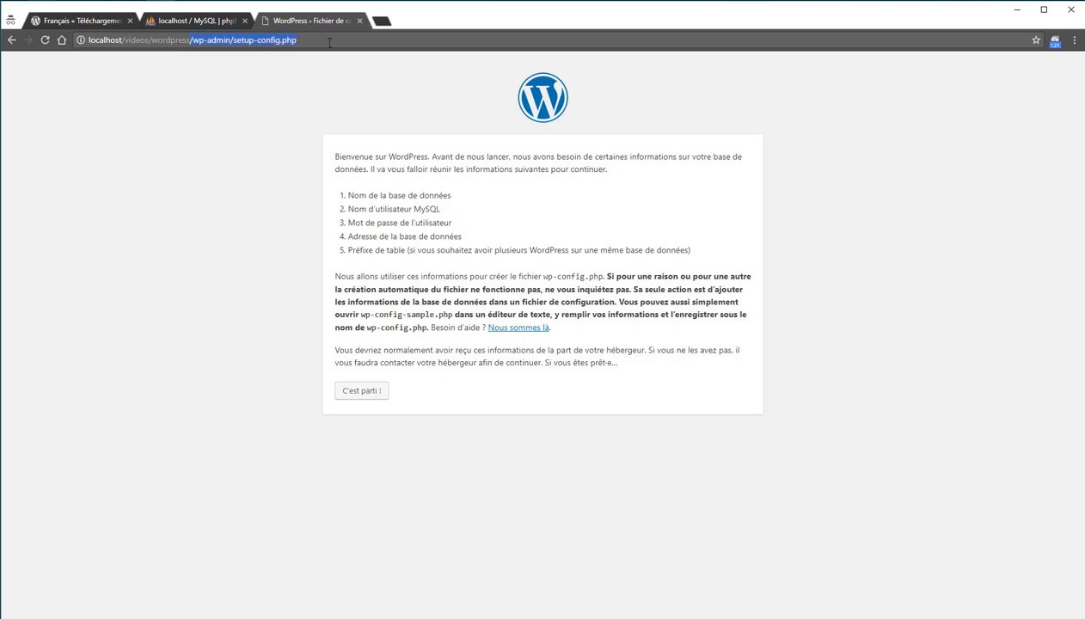
# Advance the installer to the database connection form, then show phpMyAdmin's database list.
pyautogui.click(328, 174)
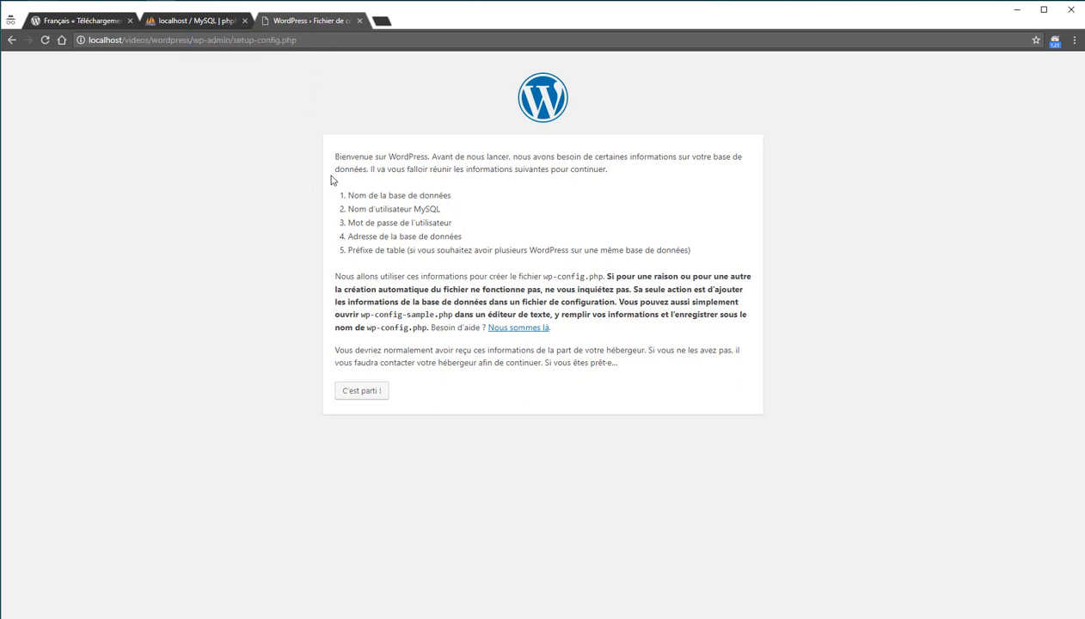
pyautogui.moveTo(191, 40); pyautogui.dragTo(235, 39)
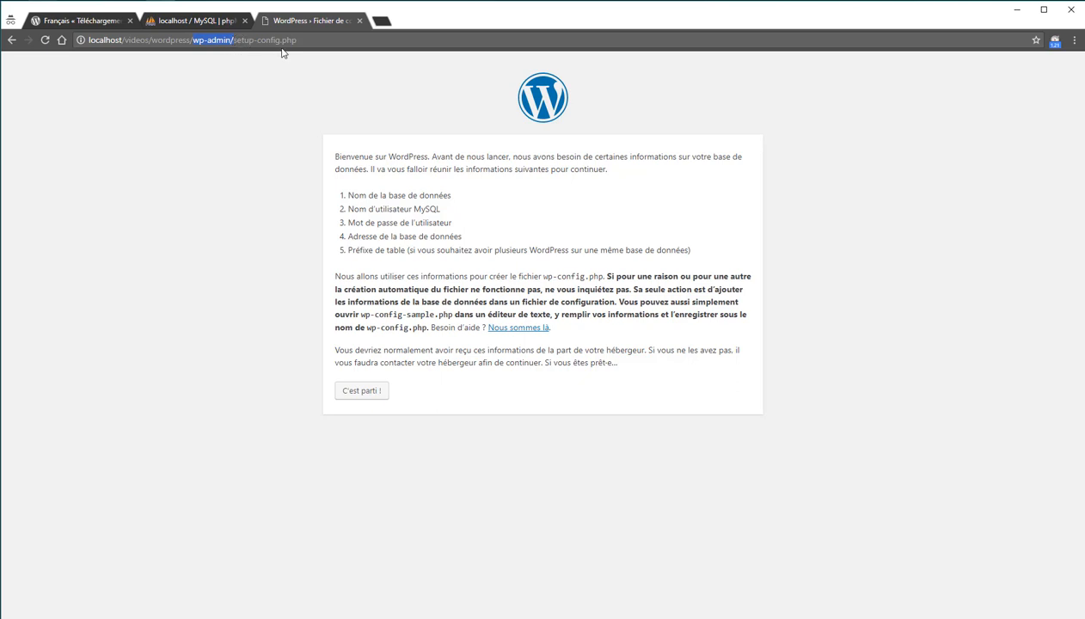
pyautogui.click(356, 216)
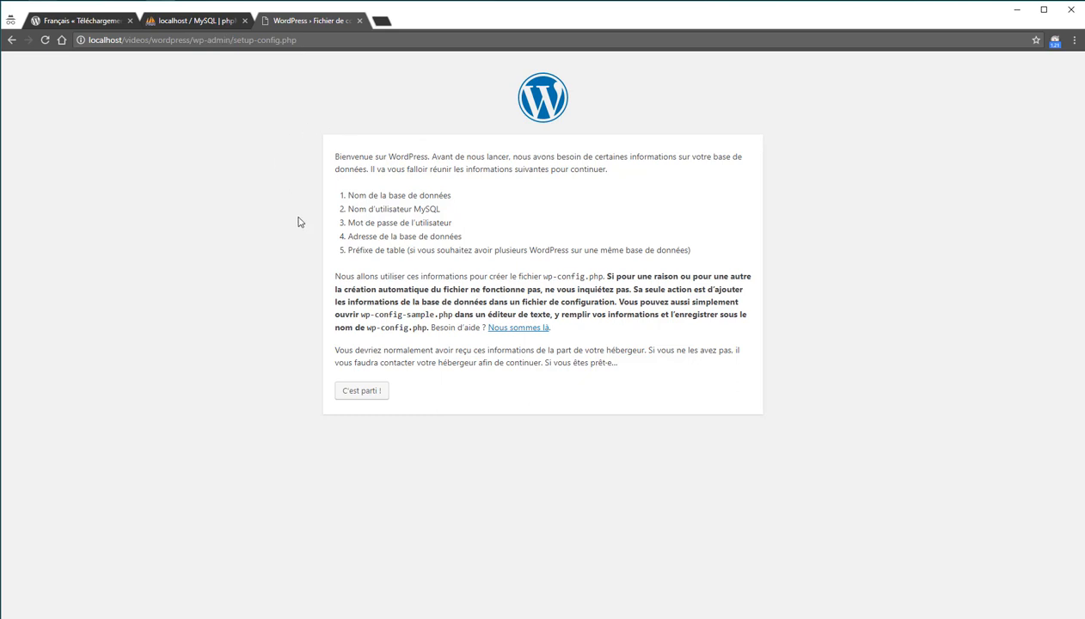
pyautogui.click(376, 398)
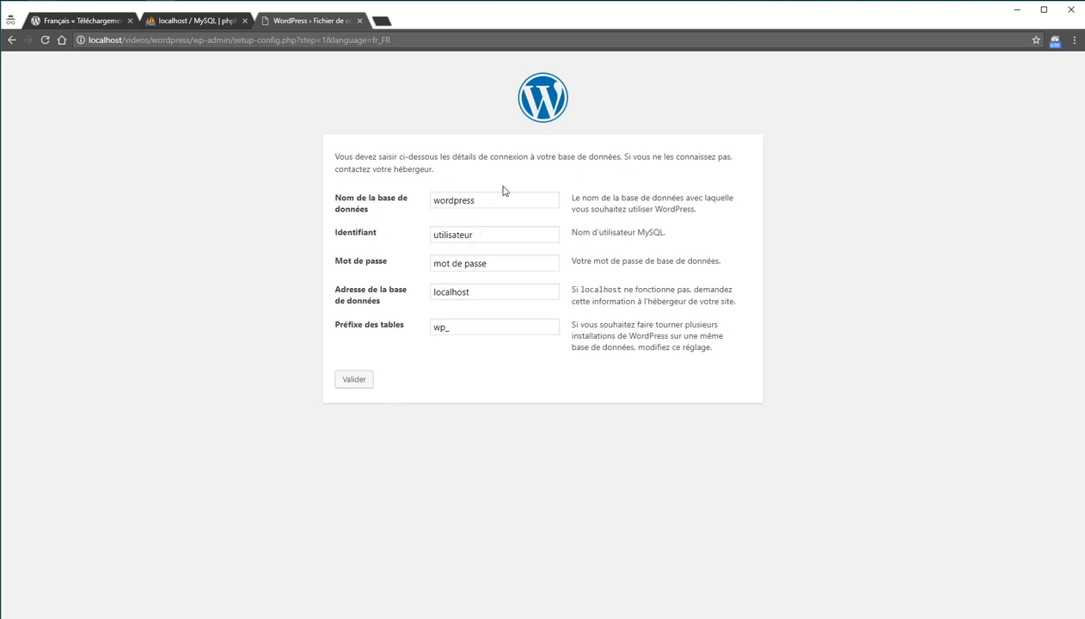
pyautogui.click(196, 21)
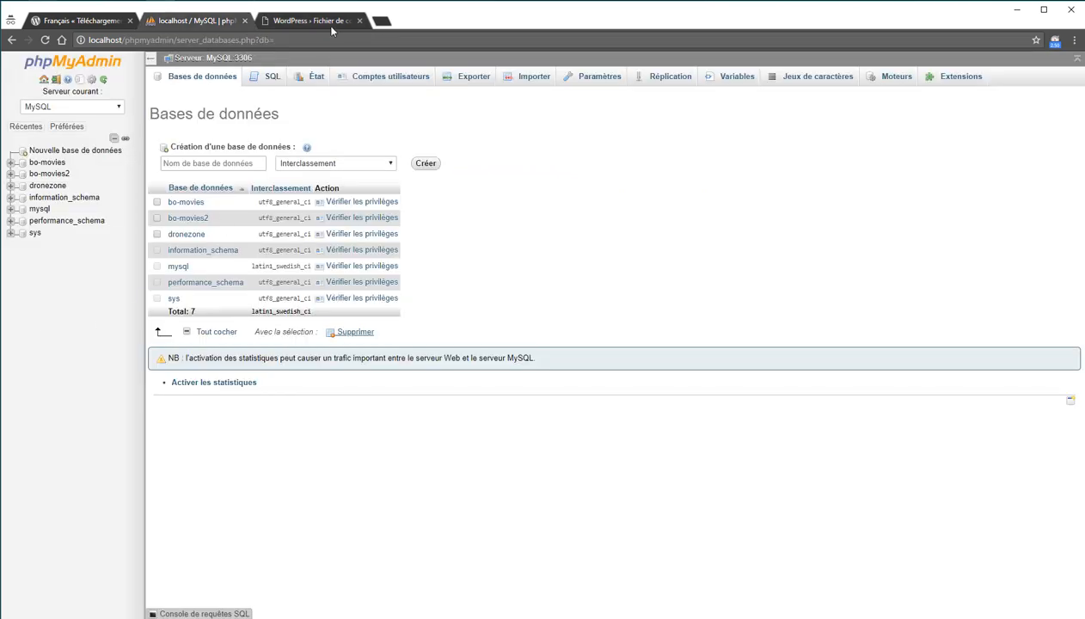
# Create a database named wordpress with utf8_general_ci collation in phpMyAdmin.
pyautogui.click(224, 163)
pyautogui.write('wordpress')
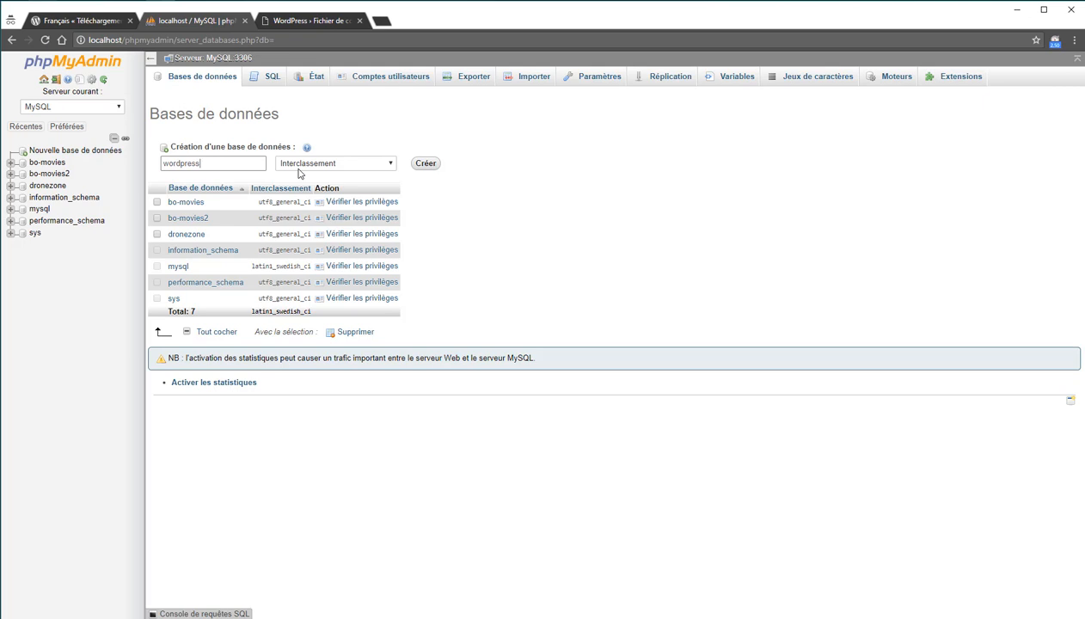
pyautogui.click(300, 167)
pyautogui.scroll(-5, 367, 321)
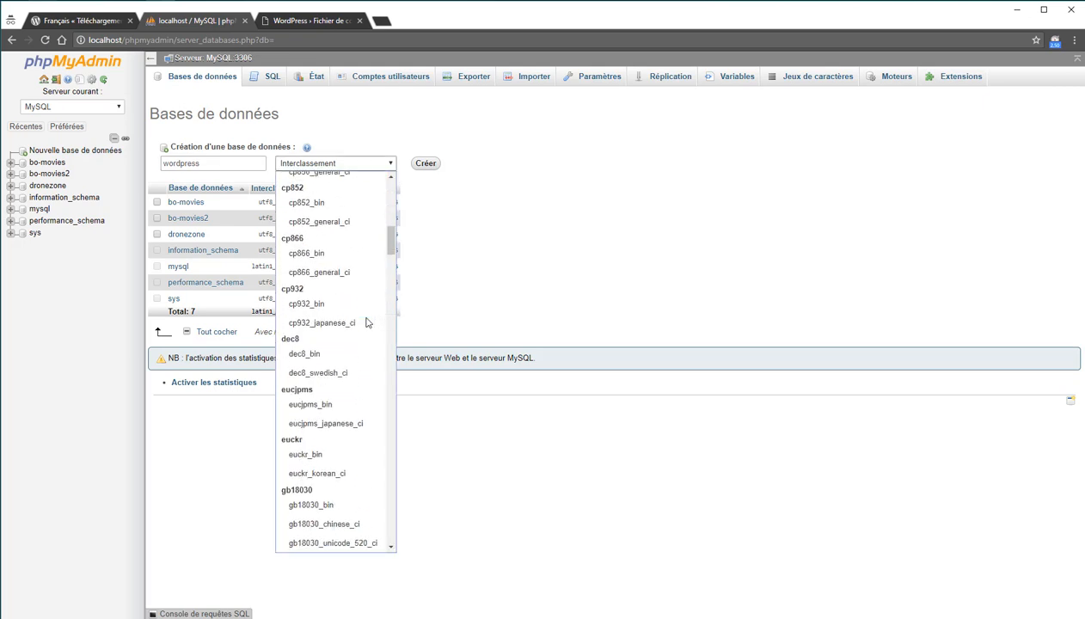
pyautogui.scroll(-15, 365, 321)
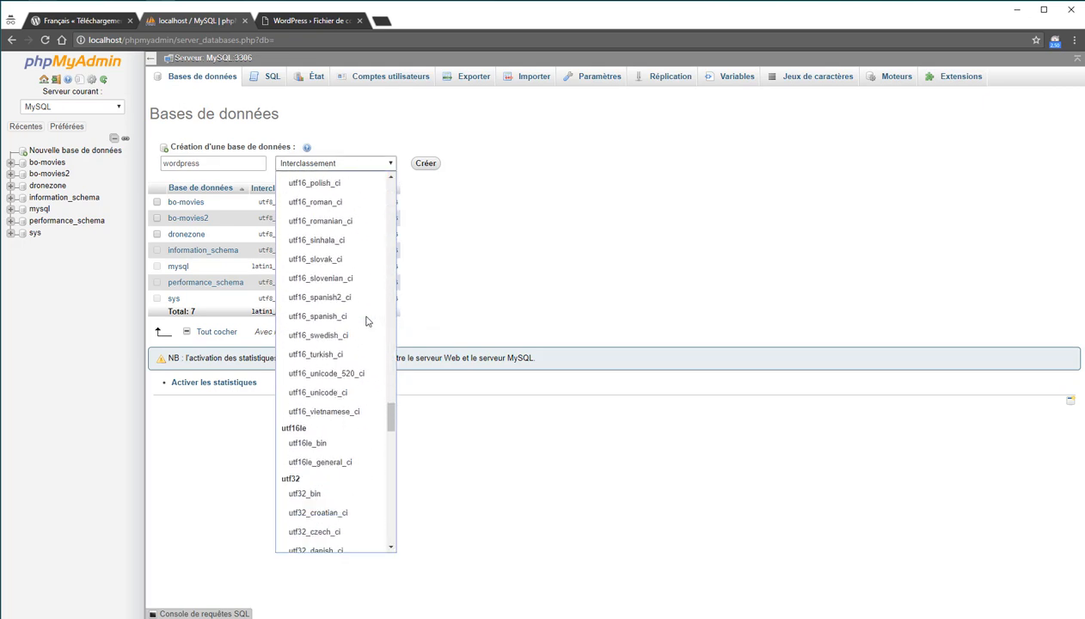
pyautogui.scroll(-15, 366, 321)
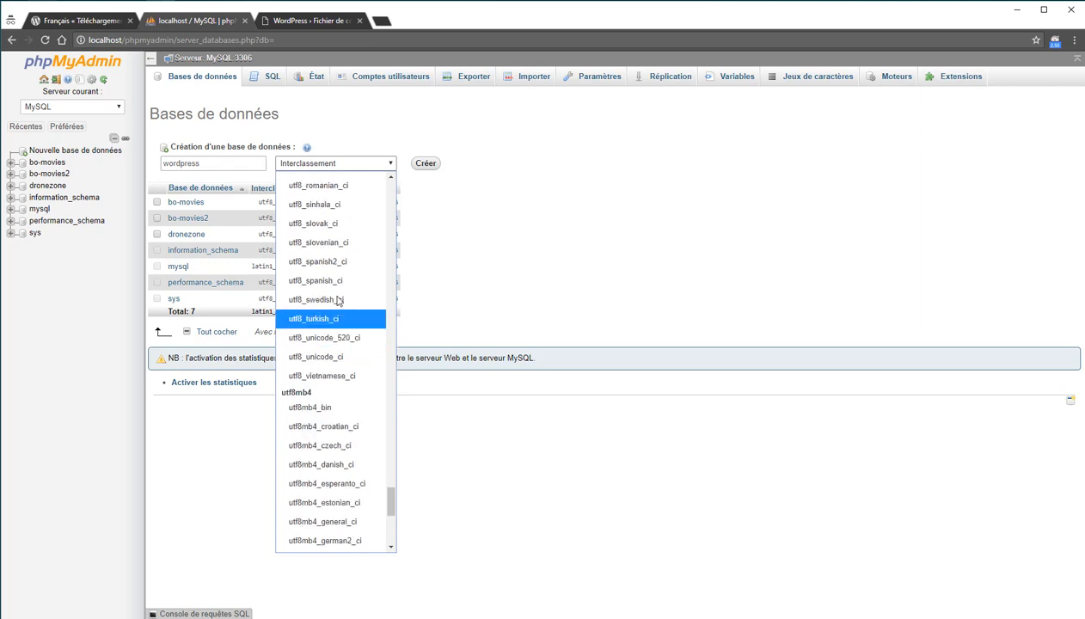
pyautogui.scroll(4, 340, 297)
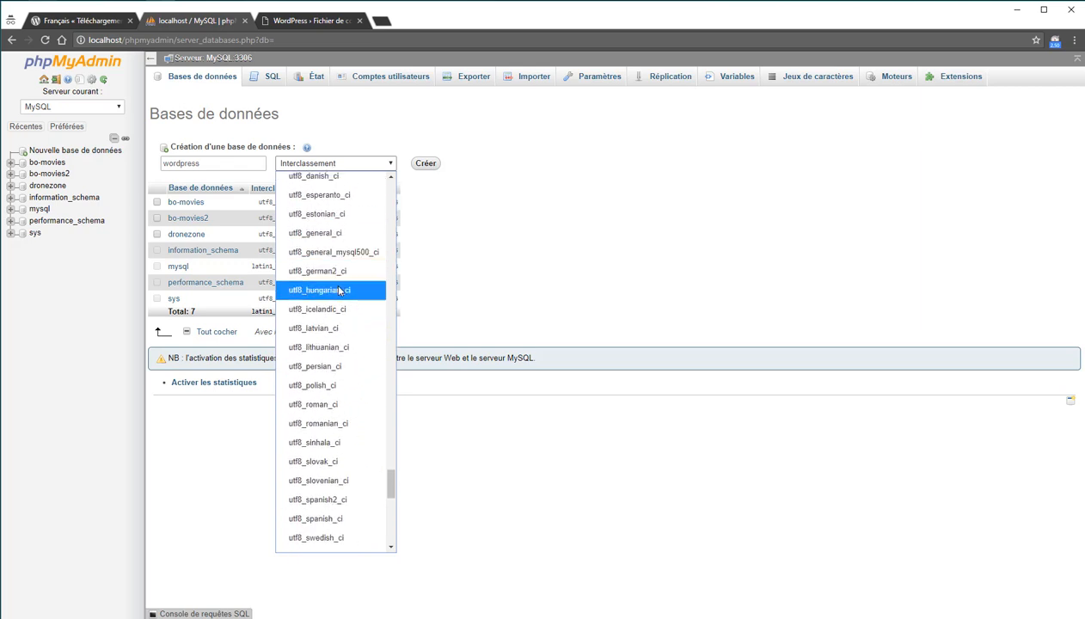
pyautogui.click(338, 232)
pyautogui.click(427, 164)
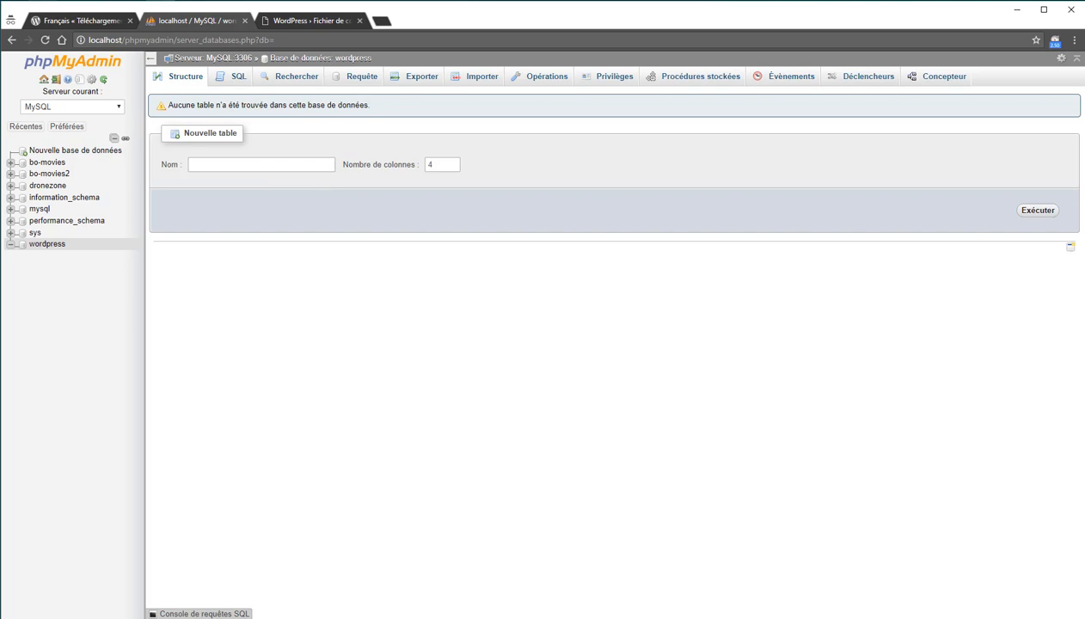
pyautogui.click(284, 20)
# Submit database wordpress, username root, an empty password and table prefix fo_.
pyautogui.click(505, 199)
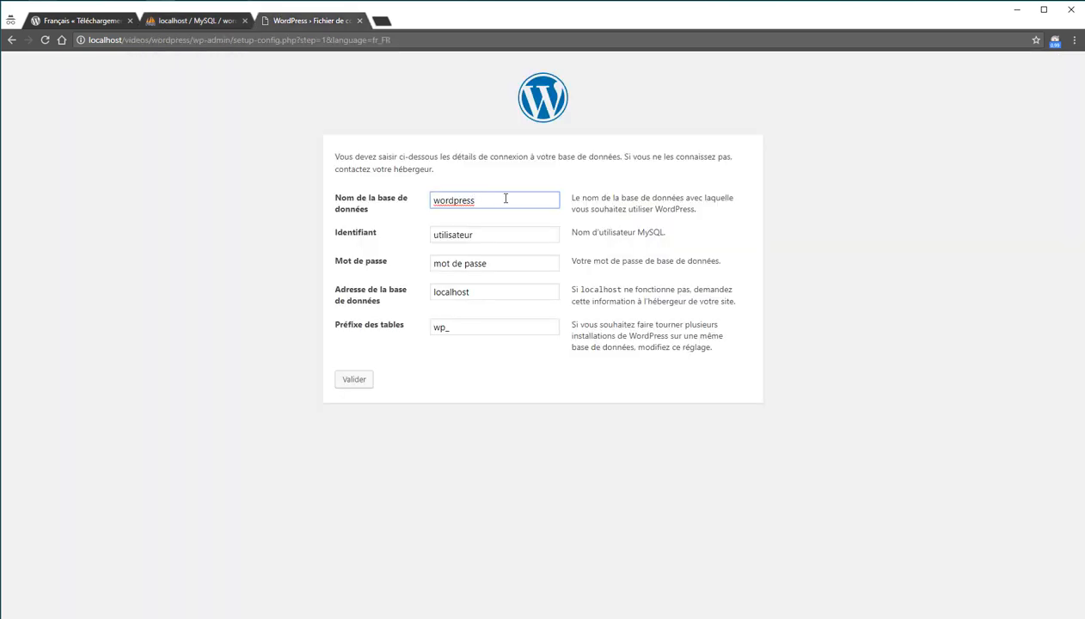
pyautogui.moveTo(504, 200); pyautogui.dragTo(394, 199)
pyautogui.click(514, 242)
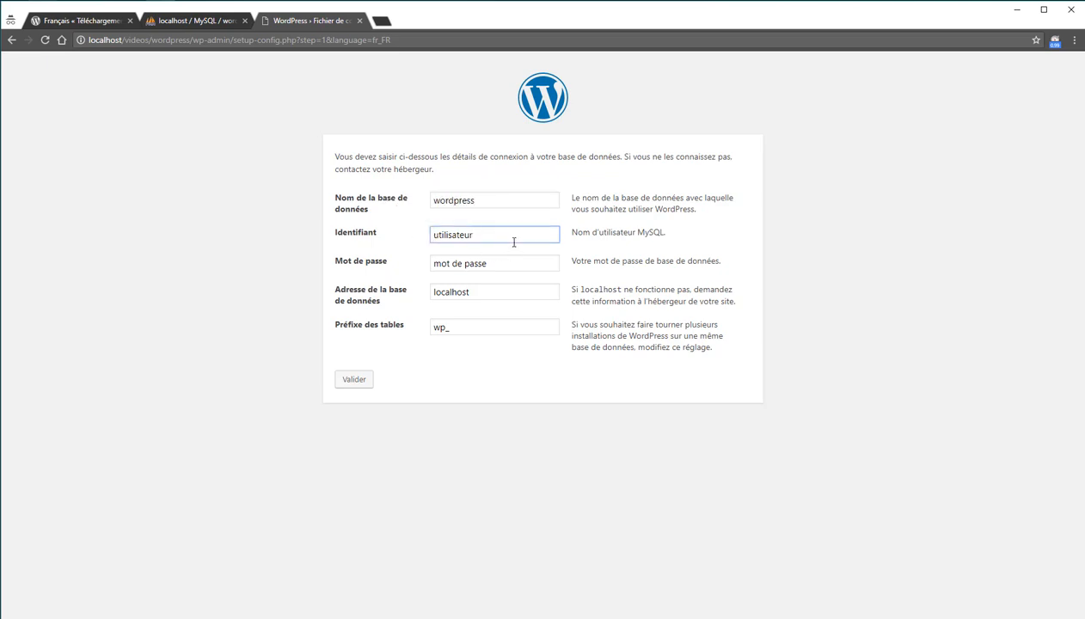
pyautogui.doubleClick(513, 241)
pyautogui.write('root')
pyautogui.press('Tab')
pyautogui.press('BackSpace')
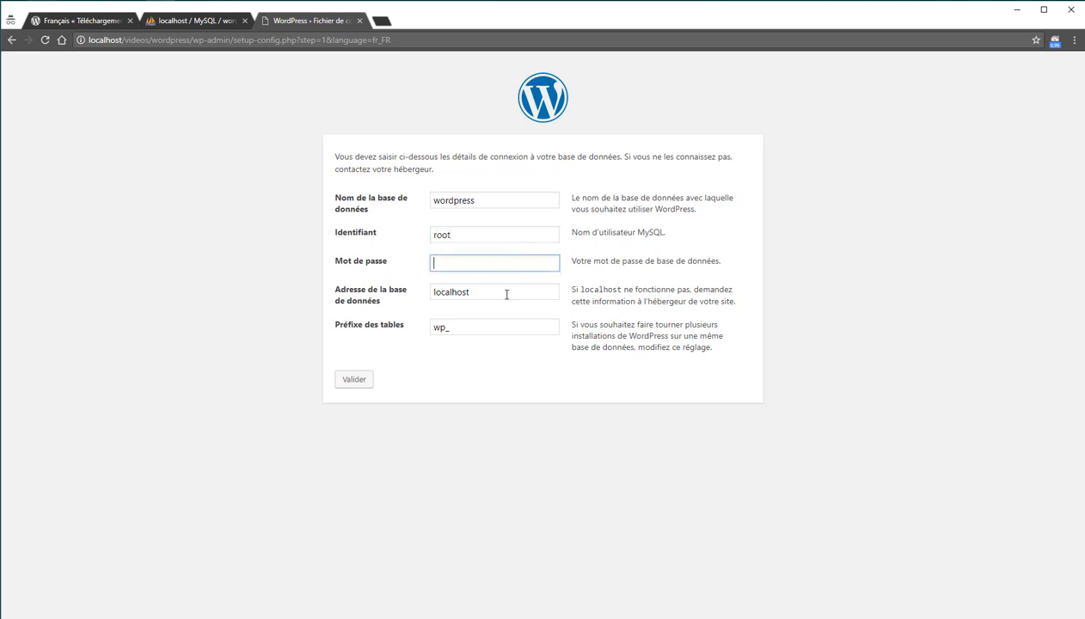
pyautogui.press('Tab')
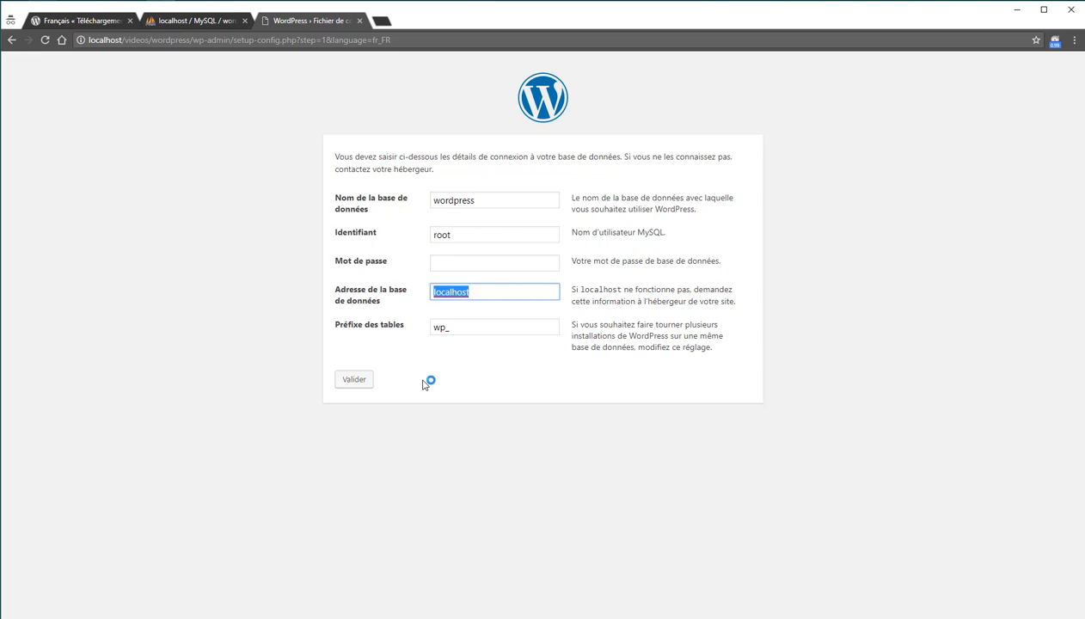
pyautogui.doubleClick(439, 326)
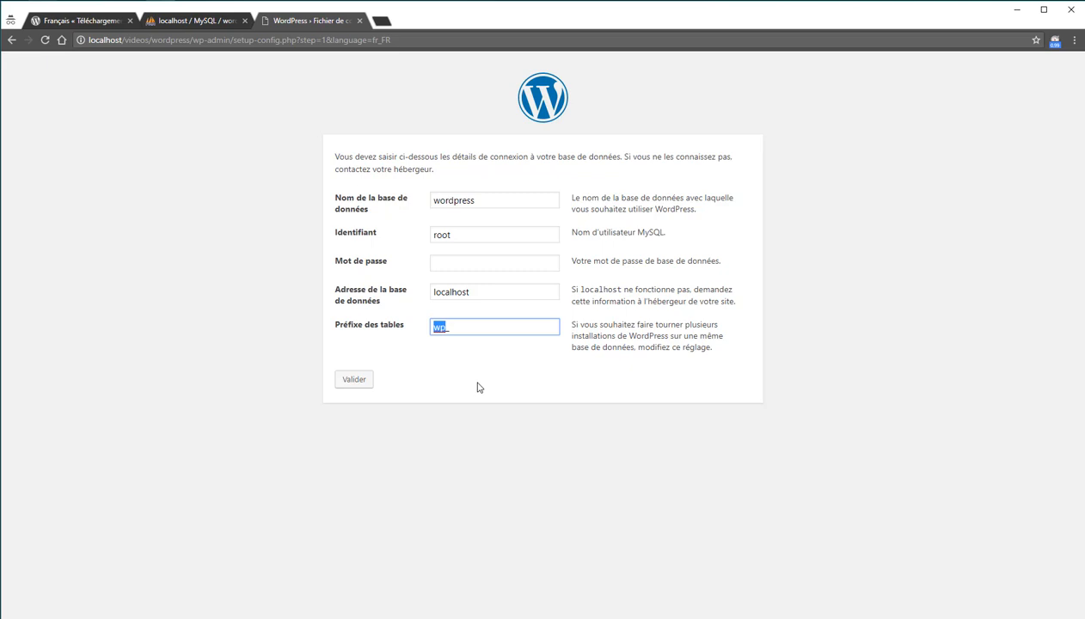
pyautogui.write('fo_')
pyautogui.click(363, 379)
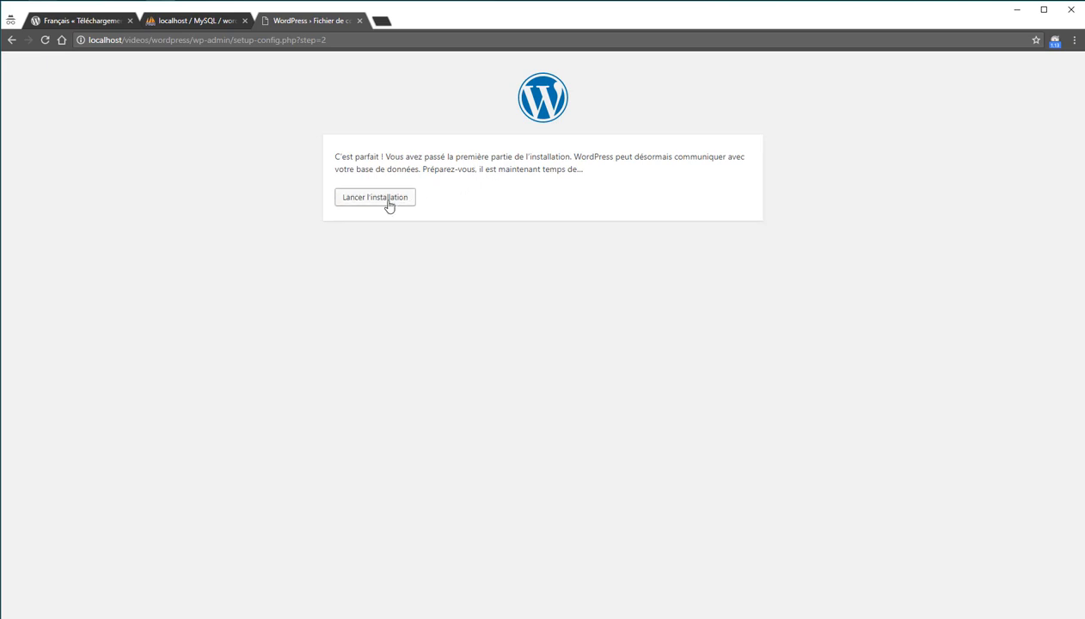
# Start the installation and enter the site title 'Mon super site'.
pyautogui.click(389, 205)
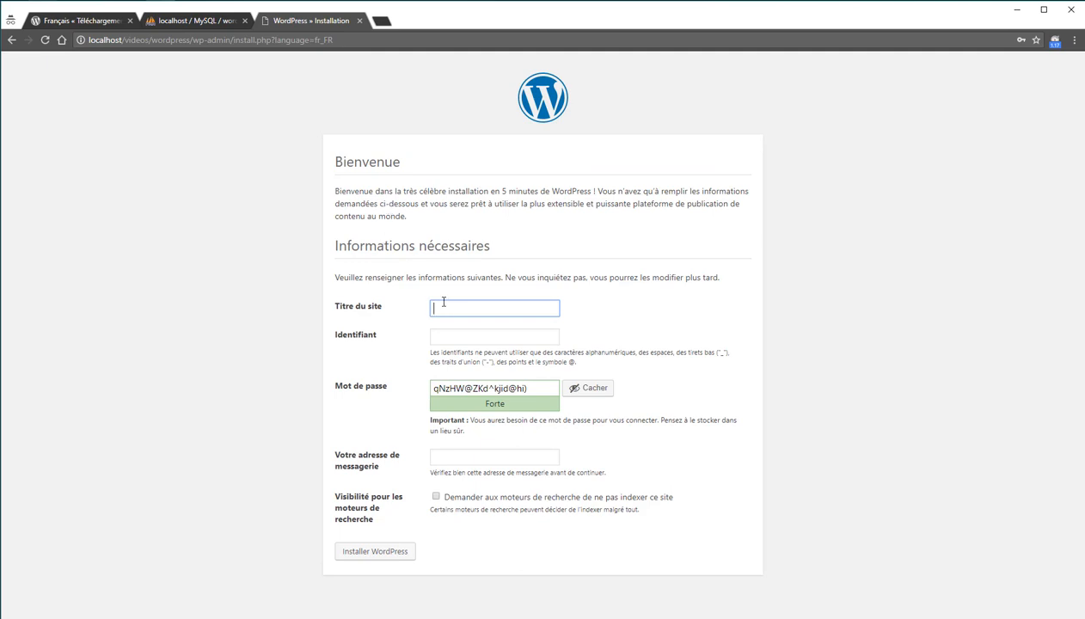
pyautogui.write('Mon super site')
pyautogui.click(616, 322)
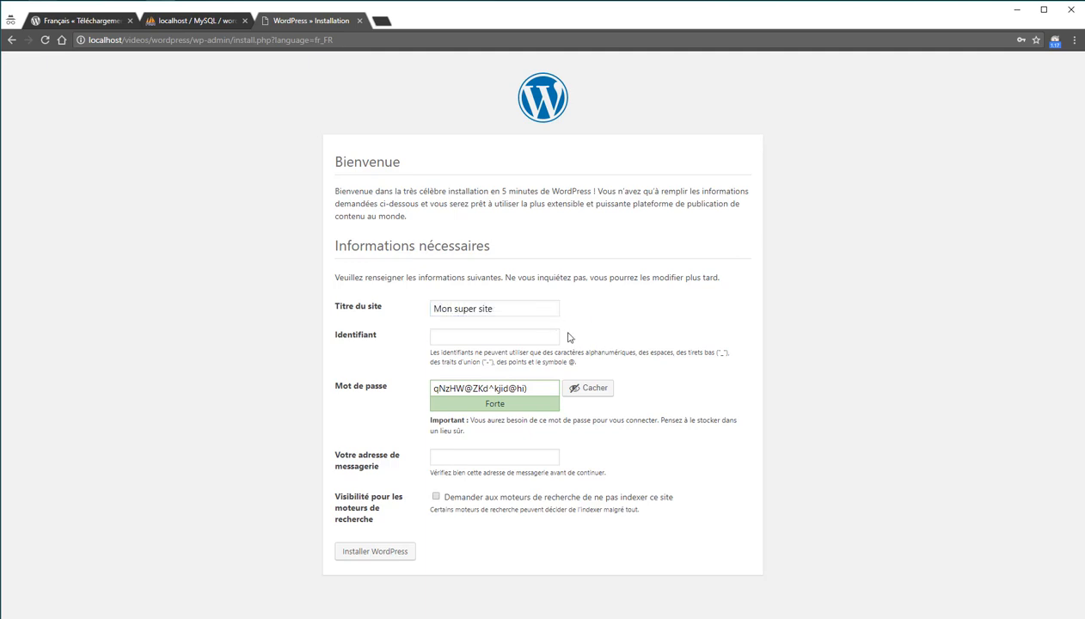
# Enter the admin username, reuse it as the password, and confirm the weak password.
pyautogui.click(487, 336)
pyautogui.write('canalcode')
pyautogui.moveTo(541, 384); pyautogui.dragTo(403, 379)
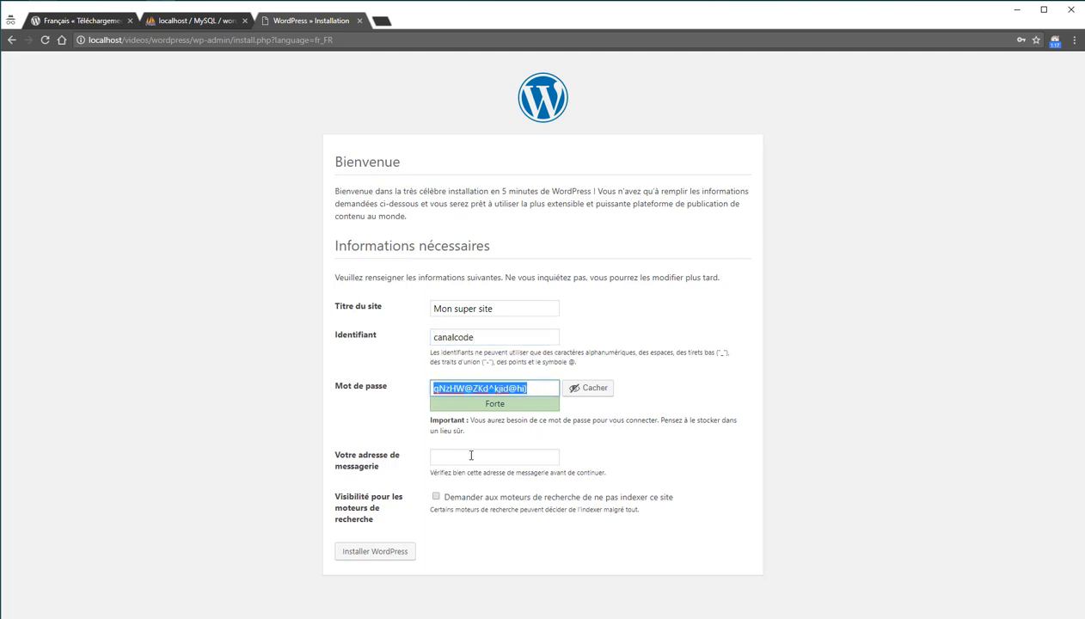
pyautogui.moveTo(488, 336); pyautogui.dragTo(337, 342)
pyautogui.hotkey('ctrl', 'c')
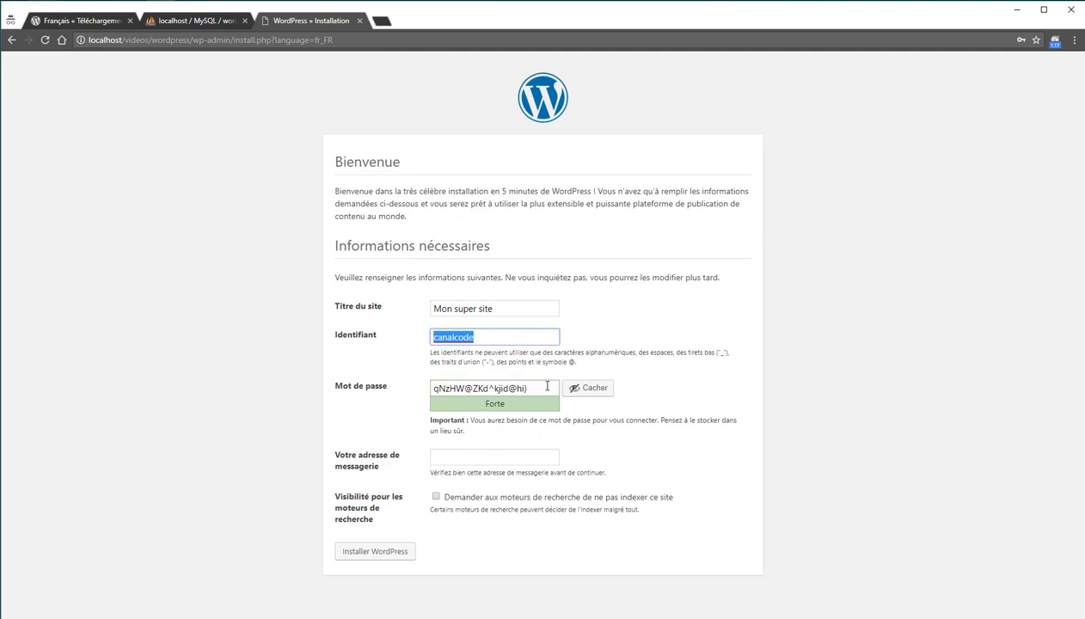
pyautogui.moveTo(539, 384); pyautogui.dragTo(361, 386)
pyautogui.hotkey('ctrl', 'v')
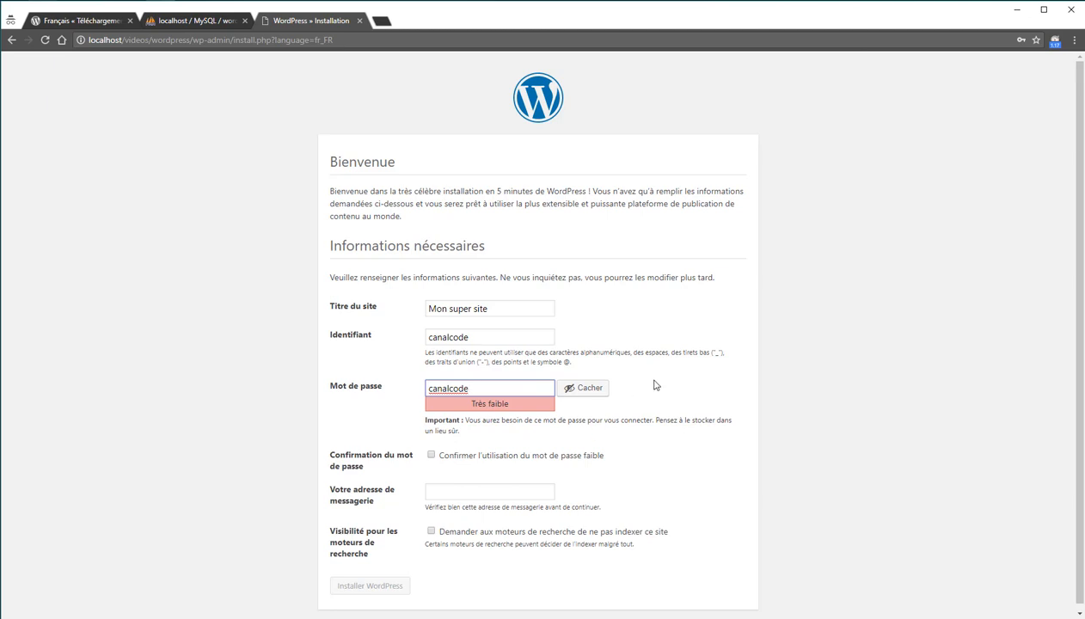
pyautogui.click(432, 456)
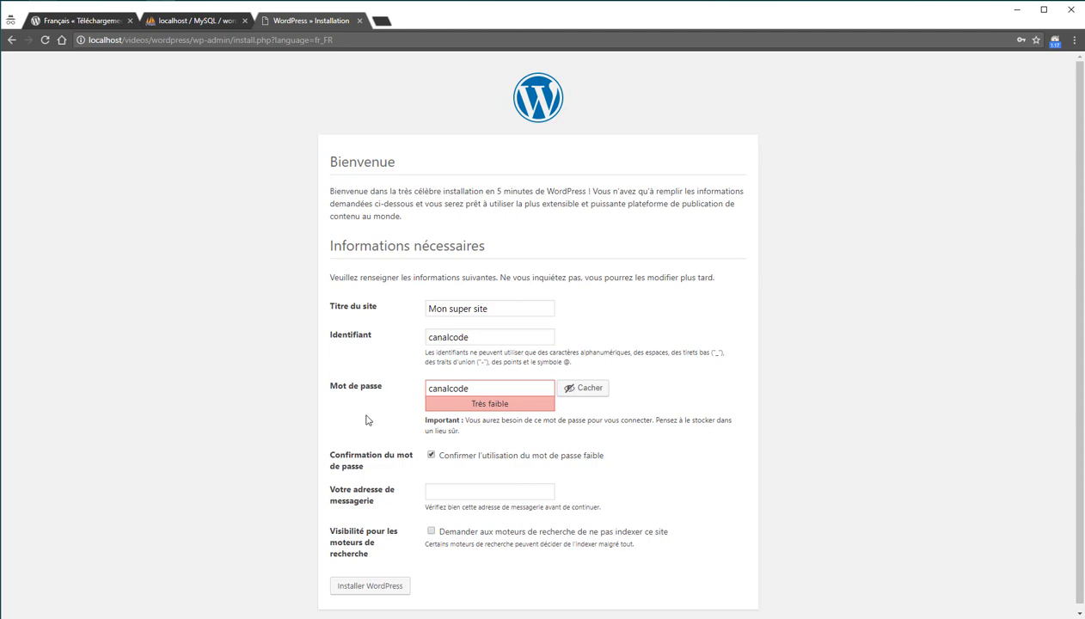
pyautogui.scroll(-1, 424, 399)
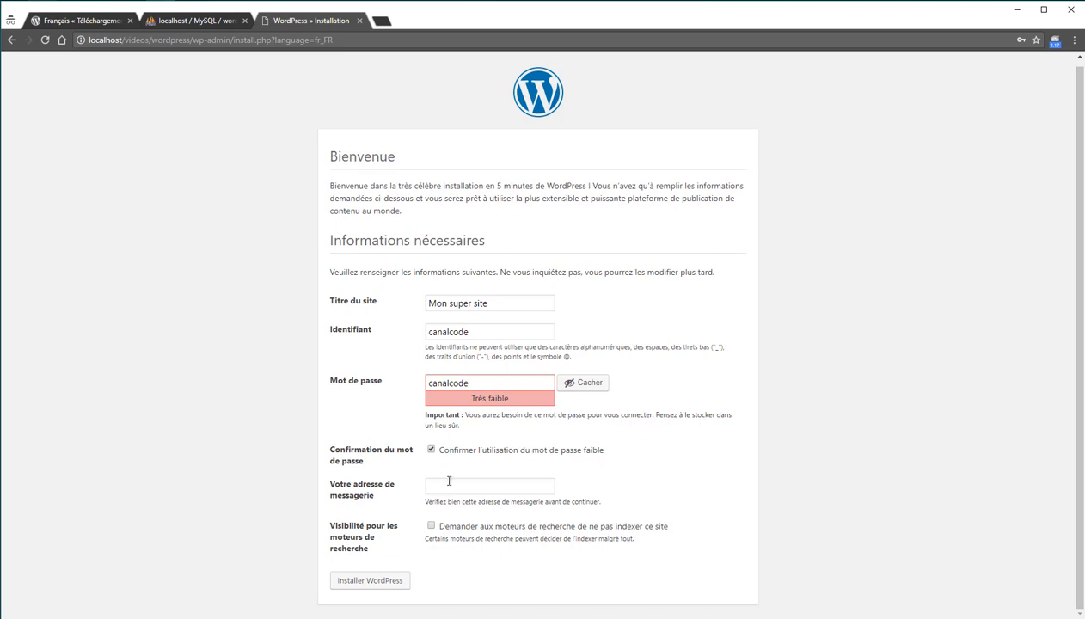
# Enter the admin e-mail address, discourage search engine indexing, and install WordPress.
pyautogui.click(449, 482)
pyautogui.write('mail@mail.com')
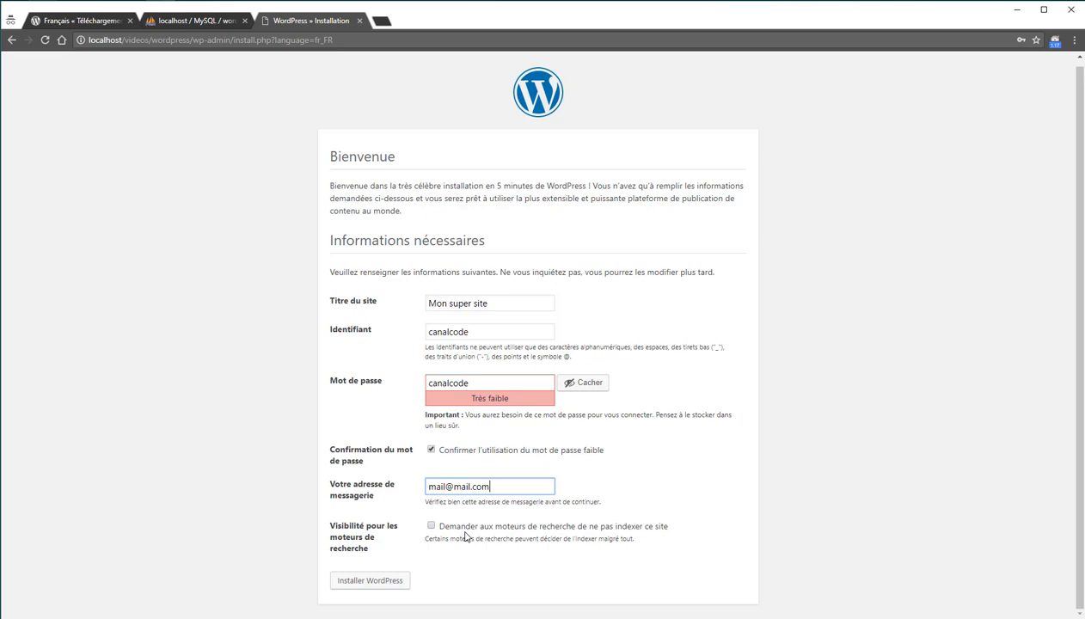
pyautogui.click(431, 526)
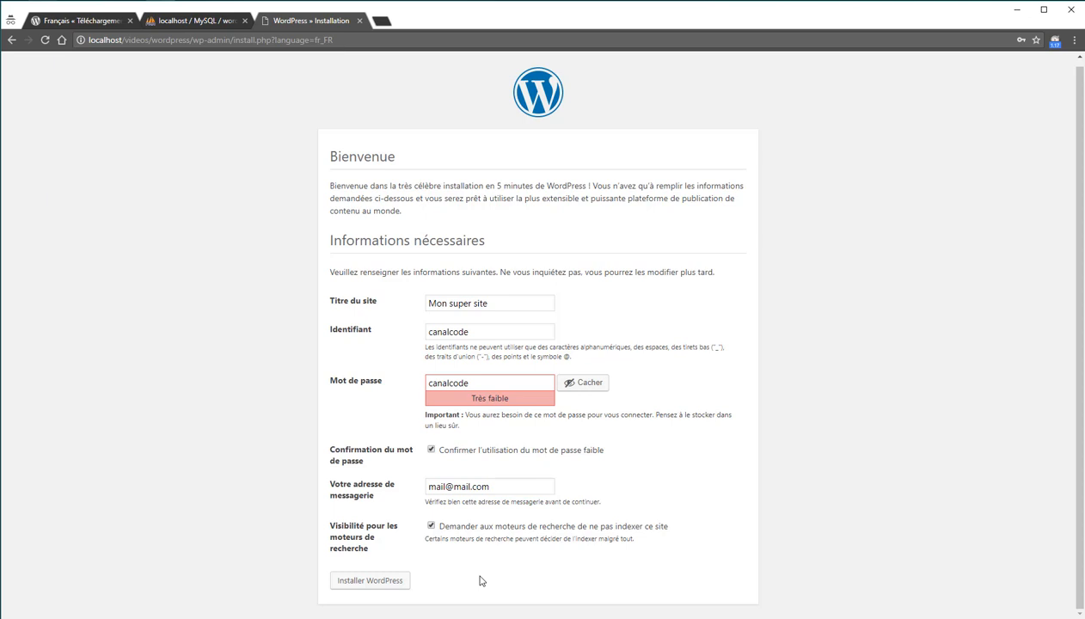
pyautogui.click(401, 580)
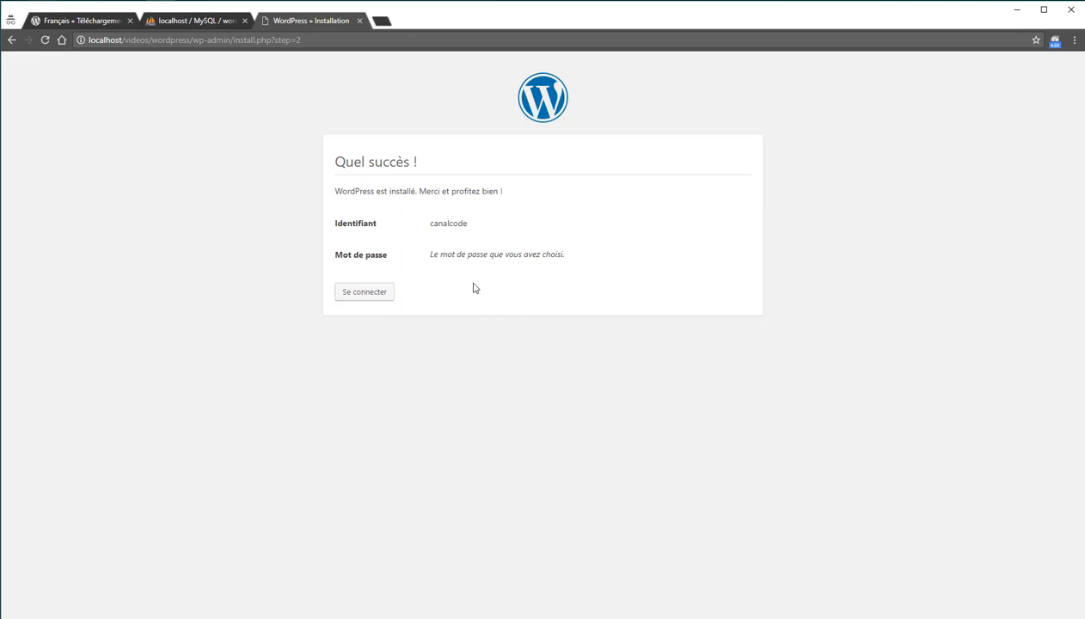
# Open the login page, then try the shorter /login address.
pyautogui.click(364, 292)
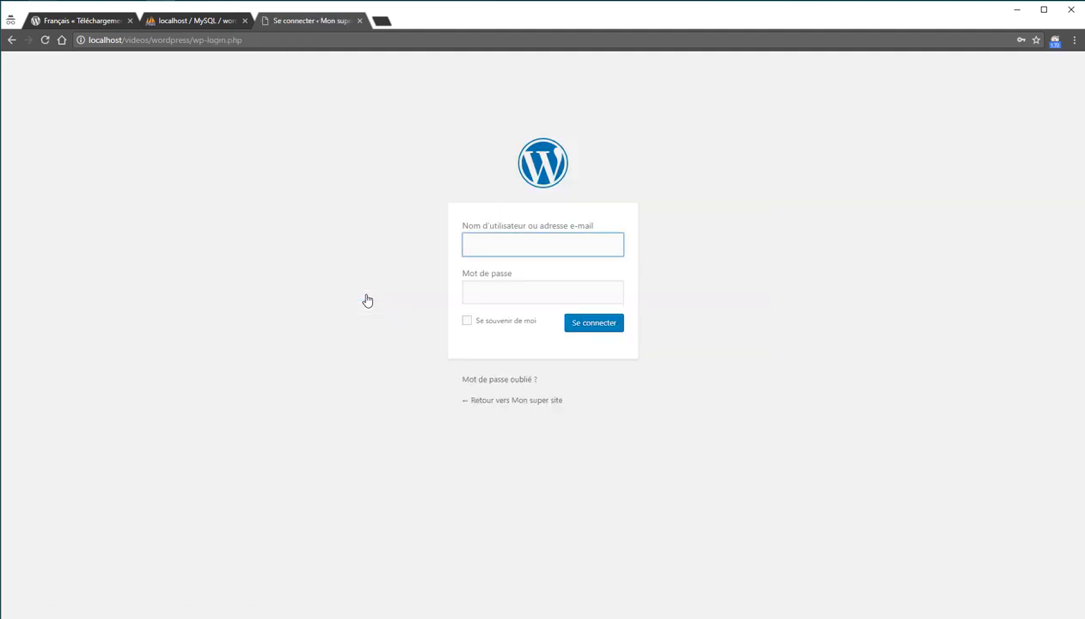
pyautogui.click(519, 245)
pyautogui.moveTo(192, 40); pyautogui.dragTo(243, 39)
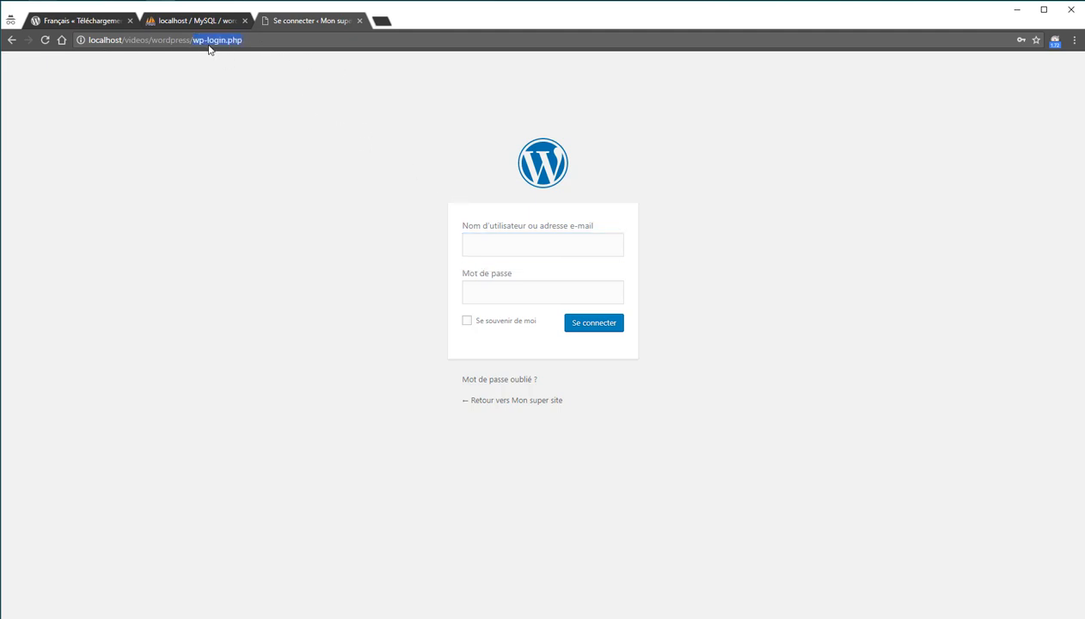
pyautogui.write('login')
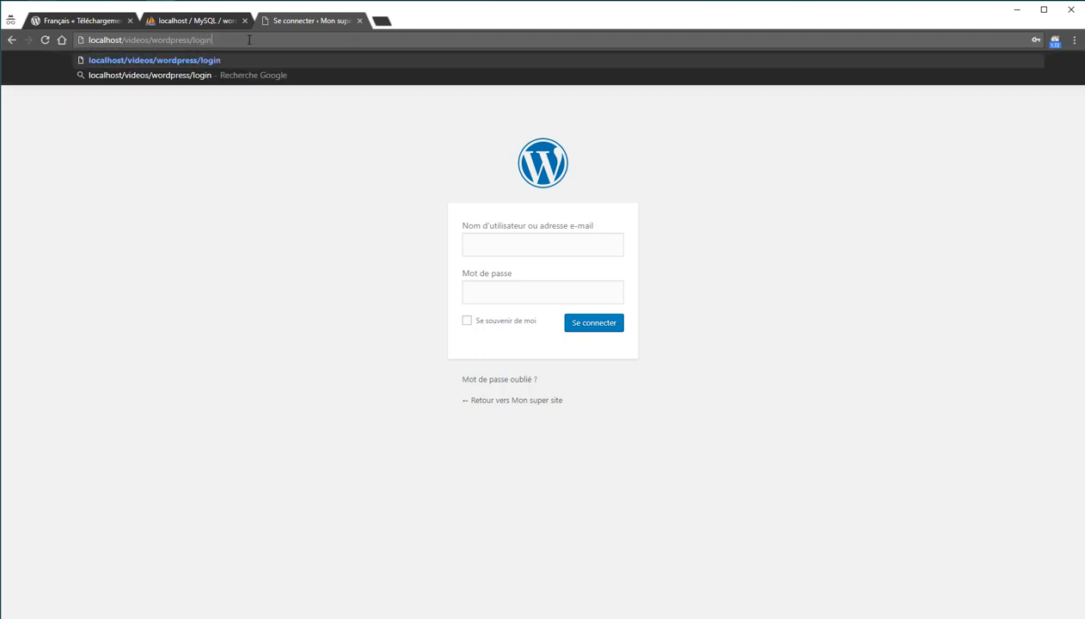
pyautogui.press('Return')
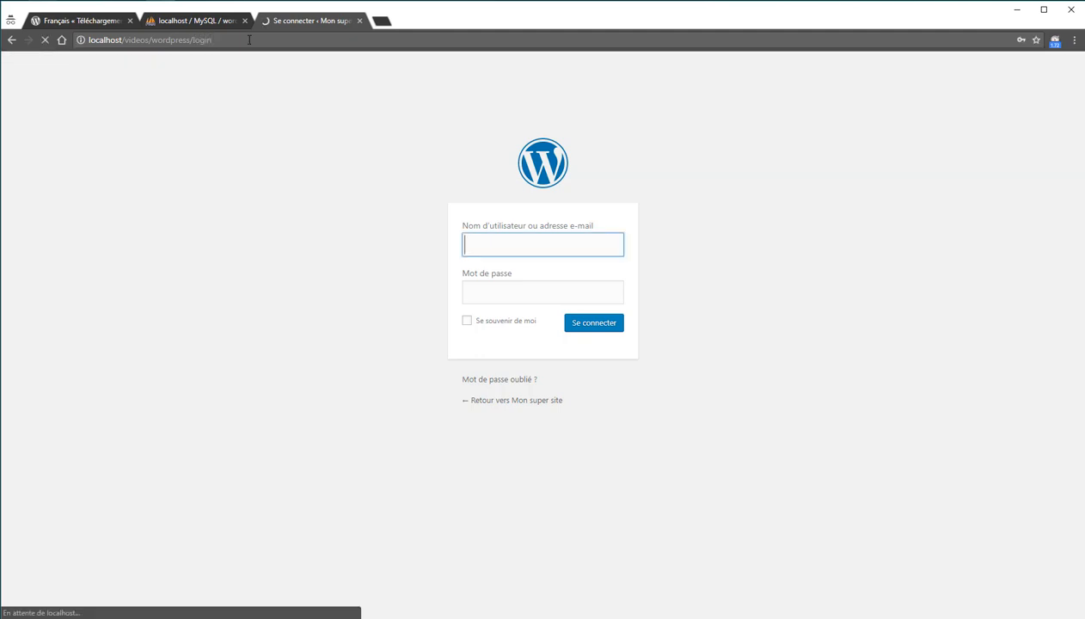
# Load the site's /wp-admin address, which redirects to the login page.
pyautogui.moveTo(194, 40); pyautogui.dragTo(248, 40)
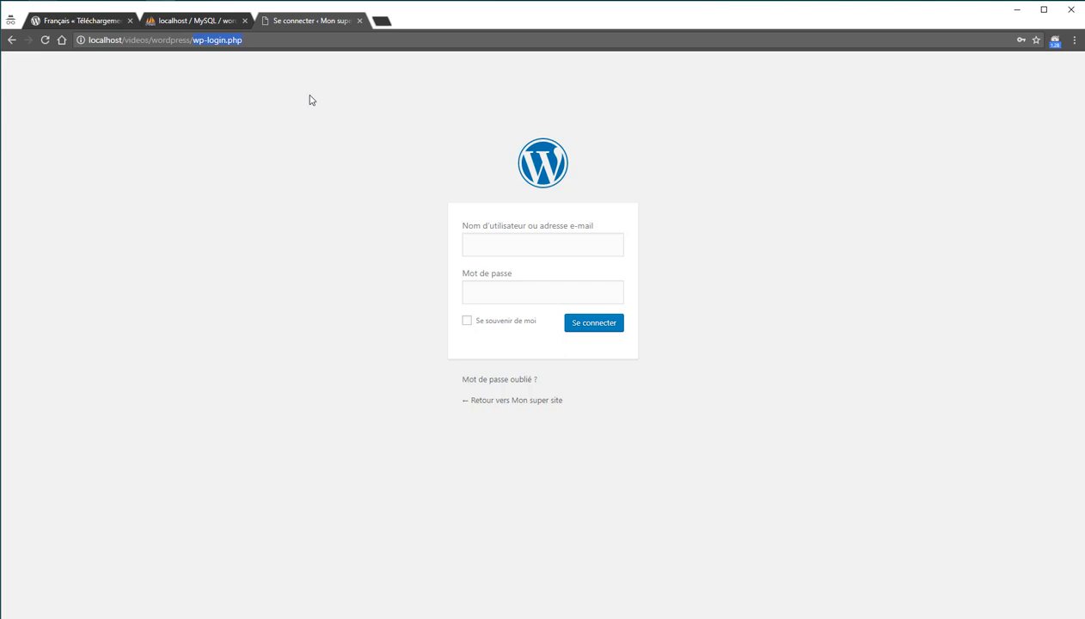
pyautogui.write('wp-admin')
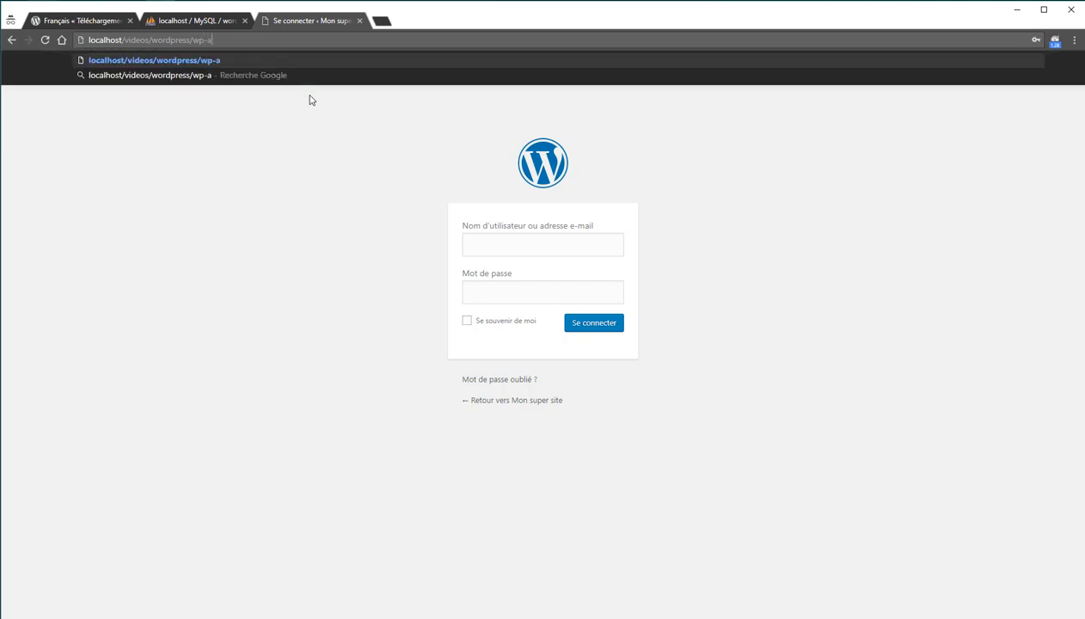
pyautogui.press('Return')
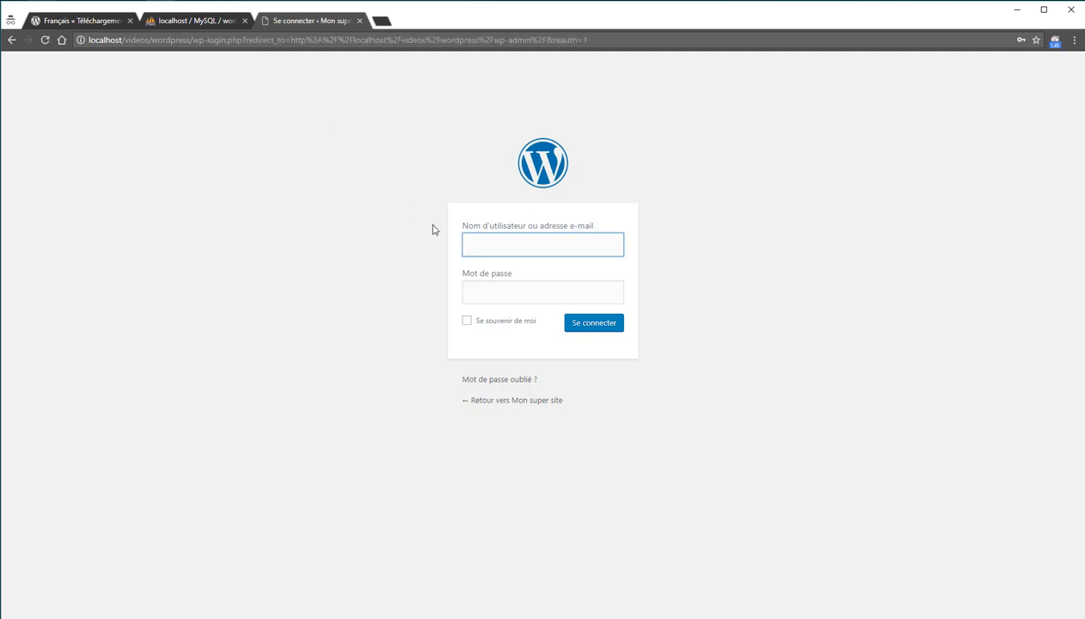
# Sign in with the admin username and password to reach the Tableau de bord.
pyautogui.click(510, 241)
pyautogui.write('c')
pyautogui.press('BackSpace')
pyautogui.write('canalcode')
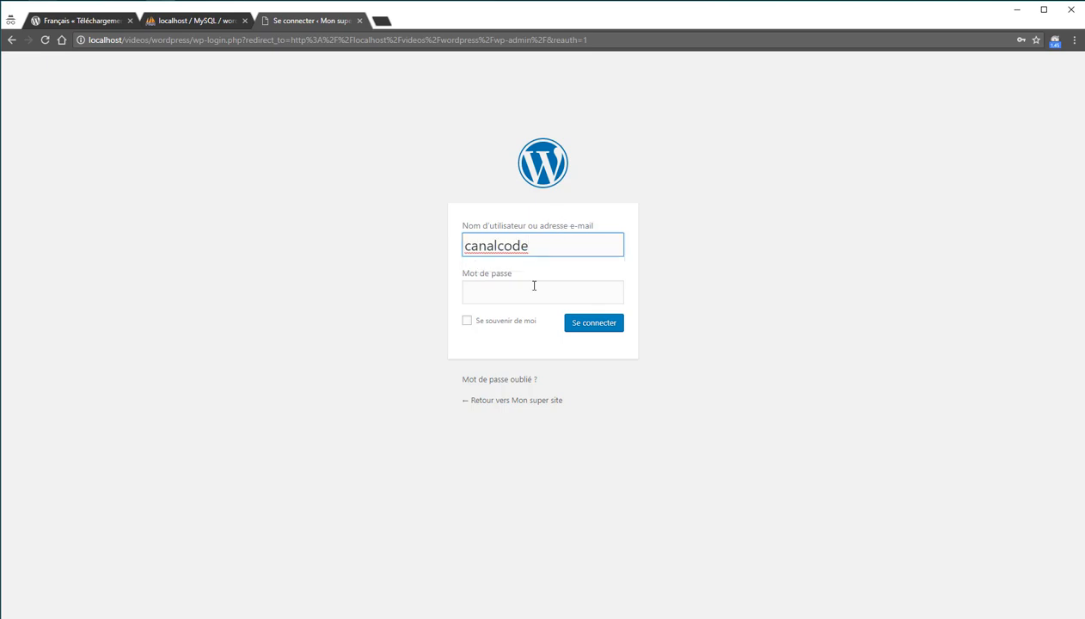
pyautogui.click(533, 288)
pyautogui.write('canalcode')
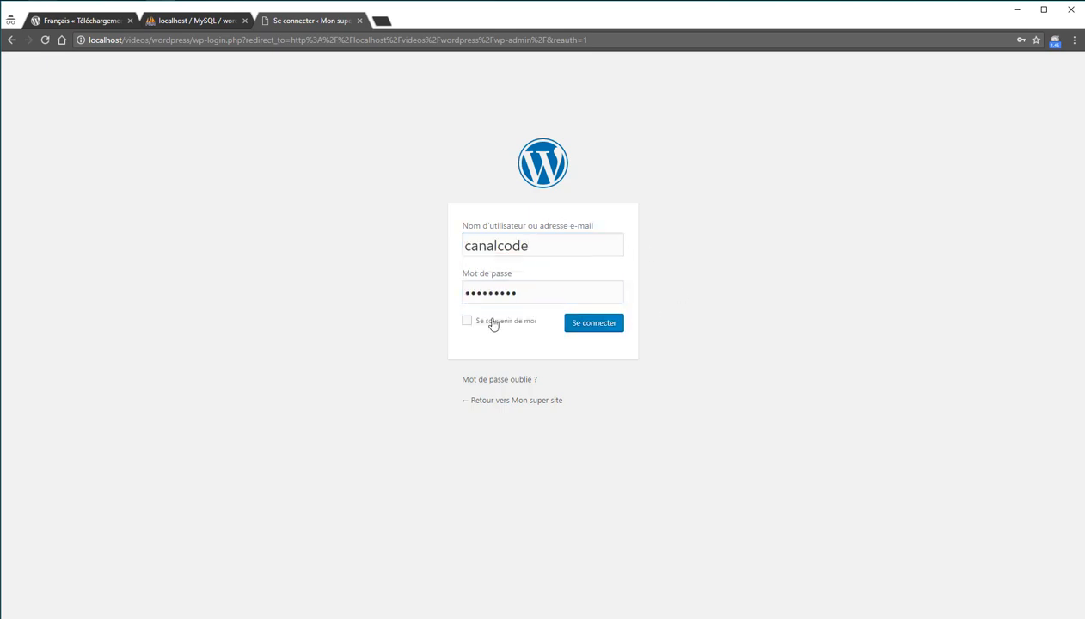
pyautogui.click(600, 323)
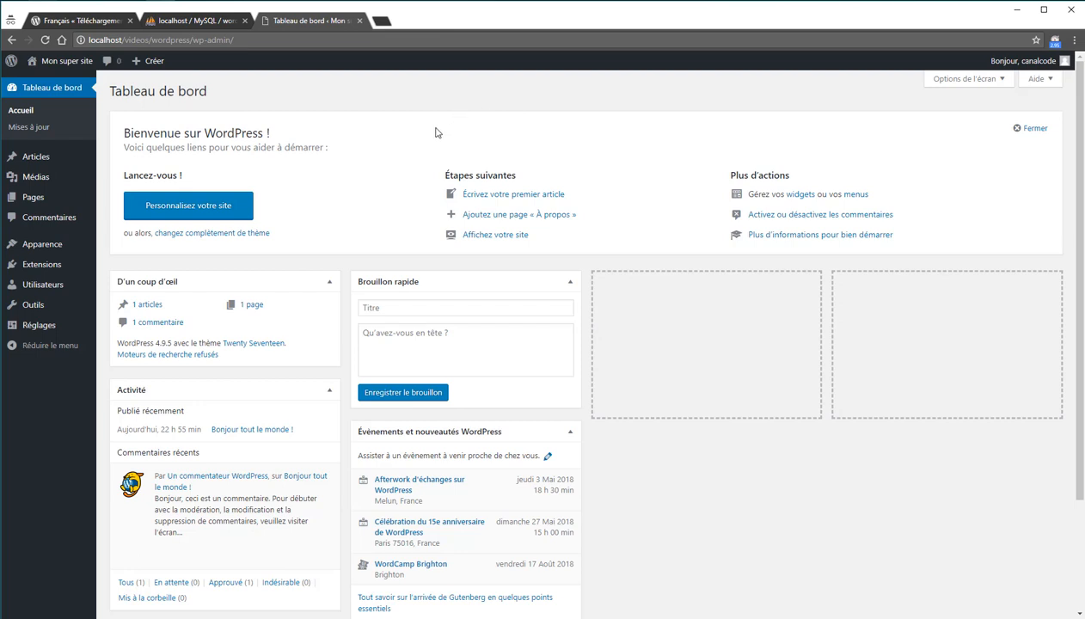
# View the Mon super site front page, browsing the 'Bonjour tout le monde !' post and sidebar widgets.
pyautogui.click(77, 61)
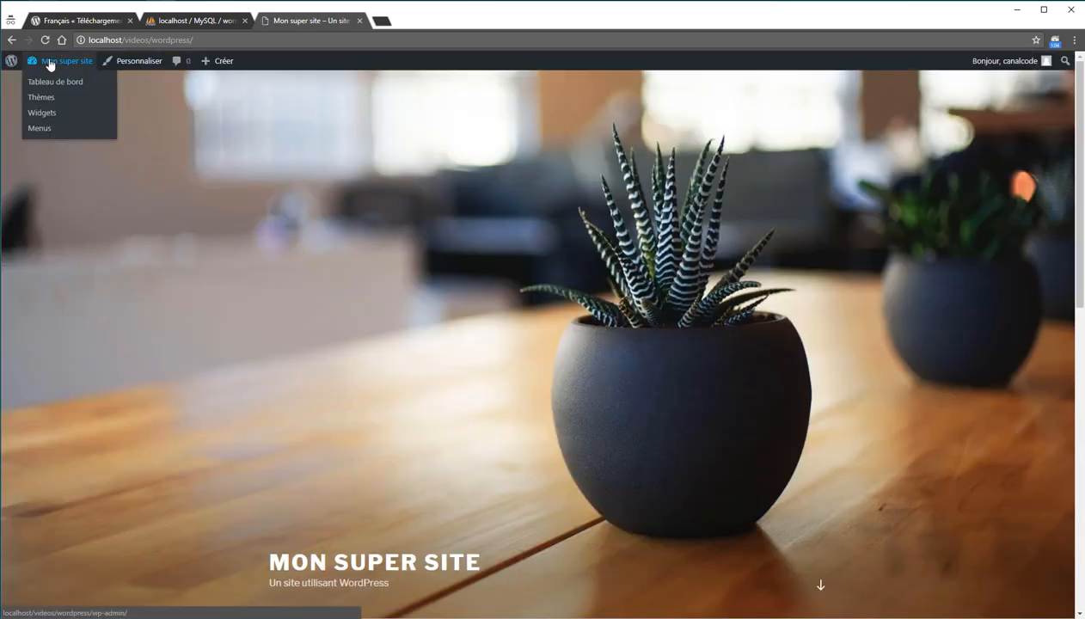
pyautogui.scroll(-3, 540, 296)
pyautogui.scroll(-5, 549, 305)
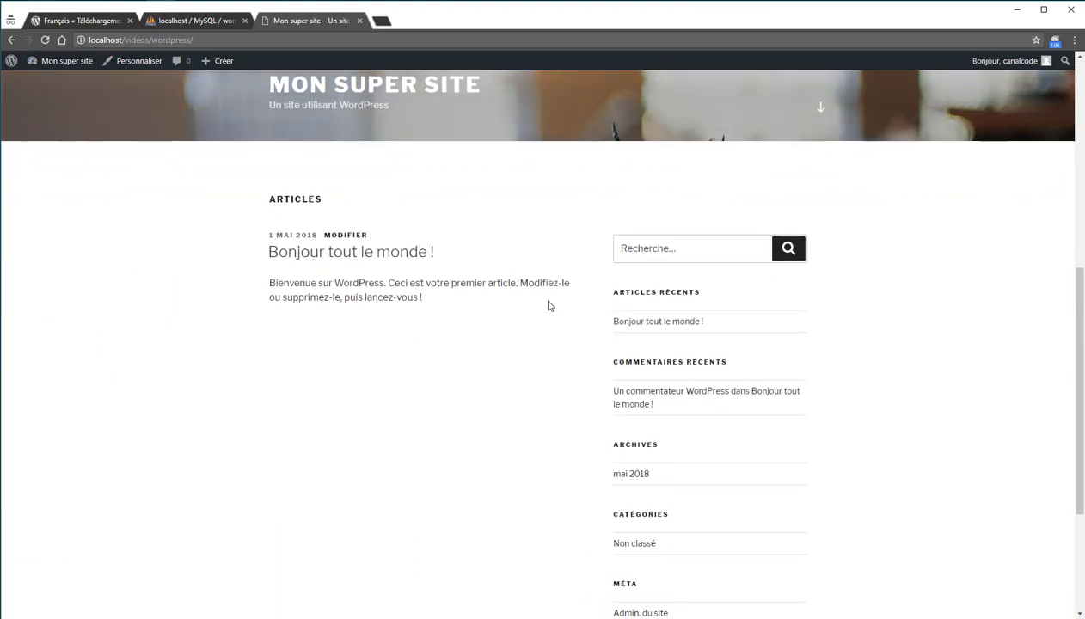
pyautogui.scroll(8, 546, 305)
pyautogui.scroll(-8, 540, 303)
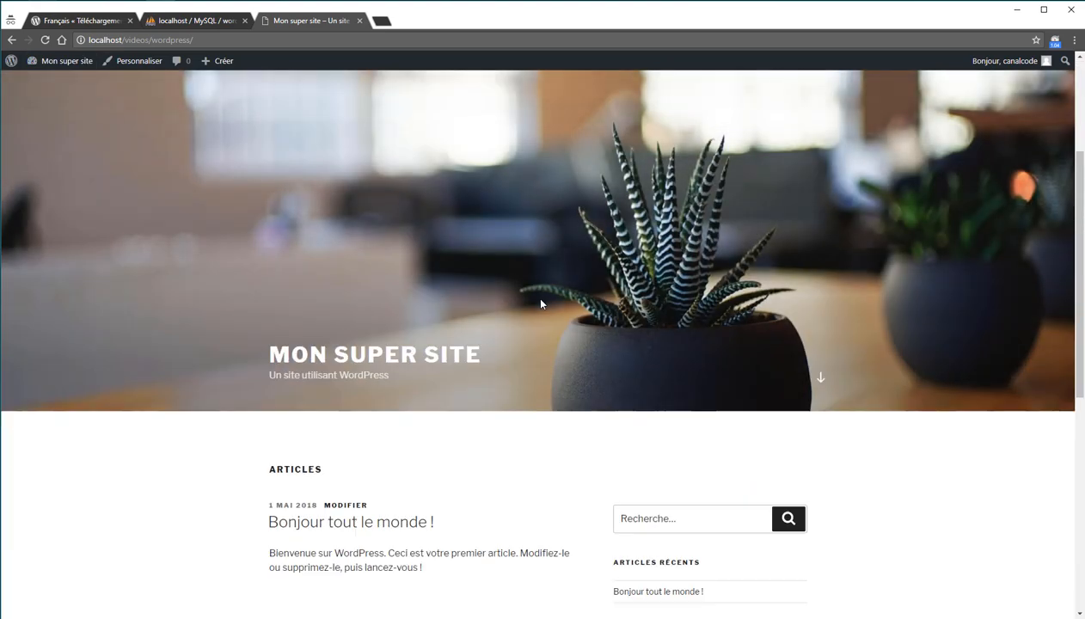
pyautogui.scroll(10, 539, 303)
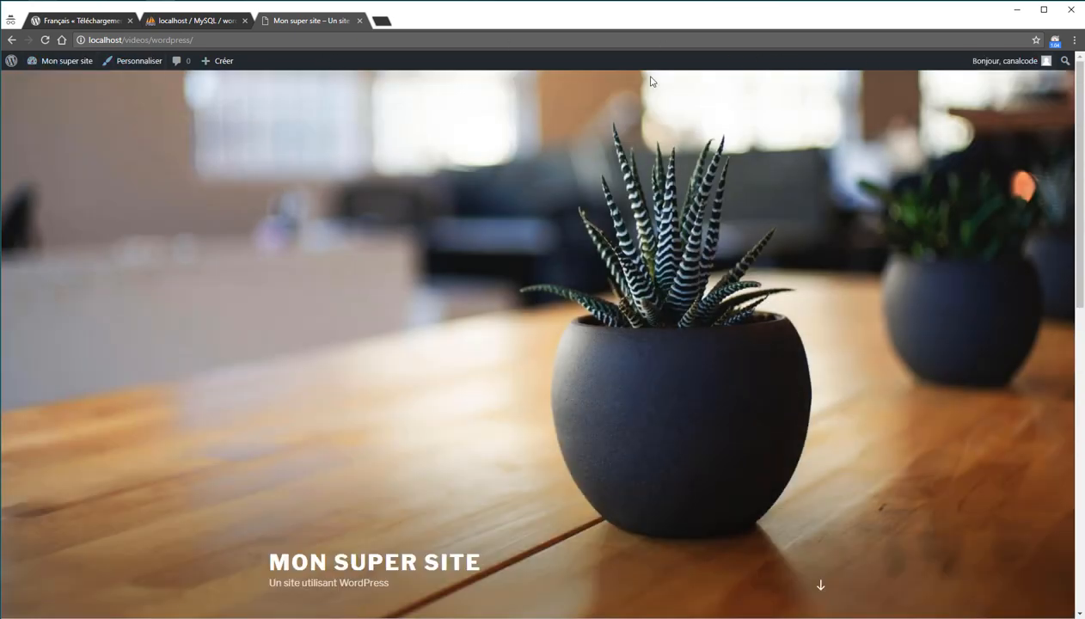
pyautogui.moveTo(69, 73)
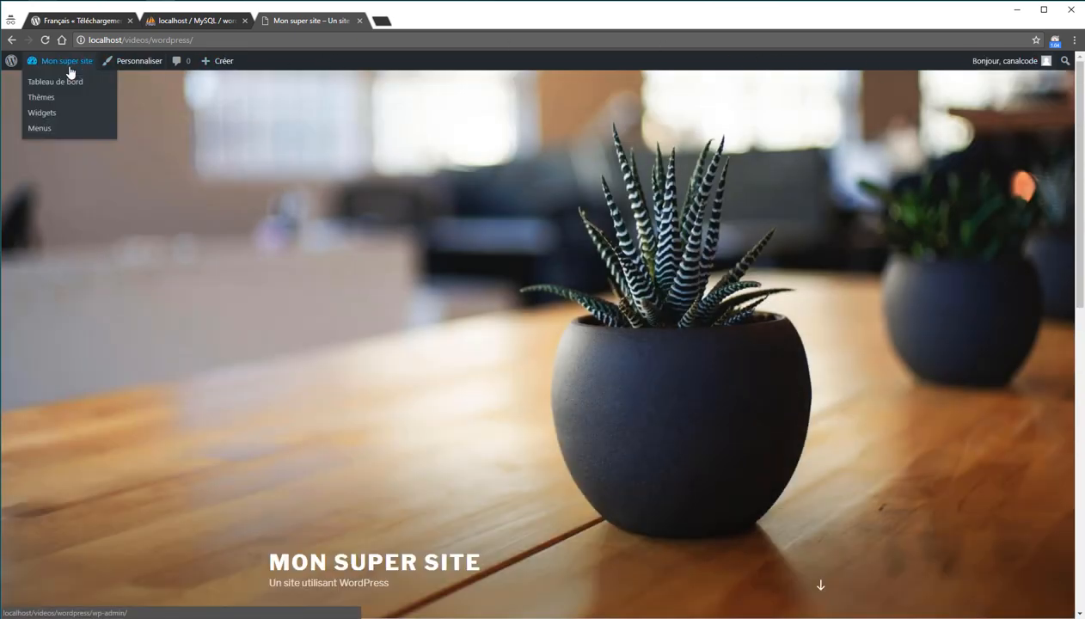
pyautogui.scroll(-10, 264, 138)
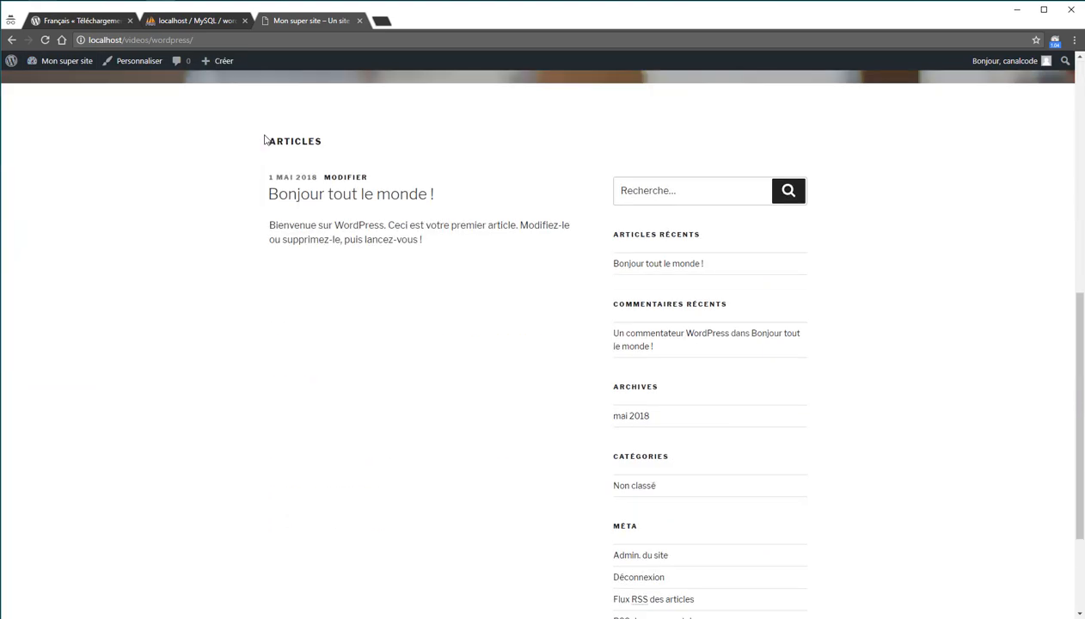
pyautogui.scroll(10, 265, 140)
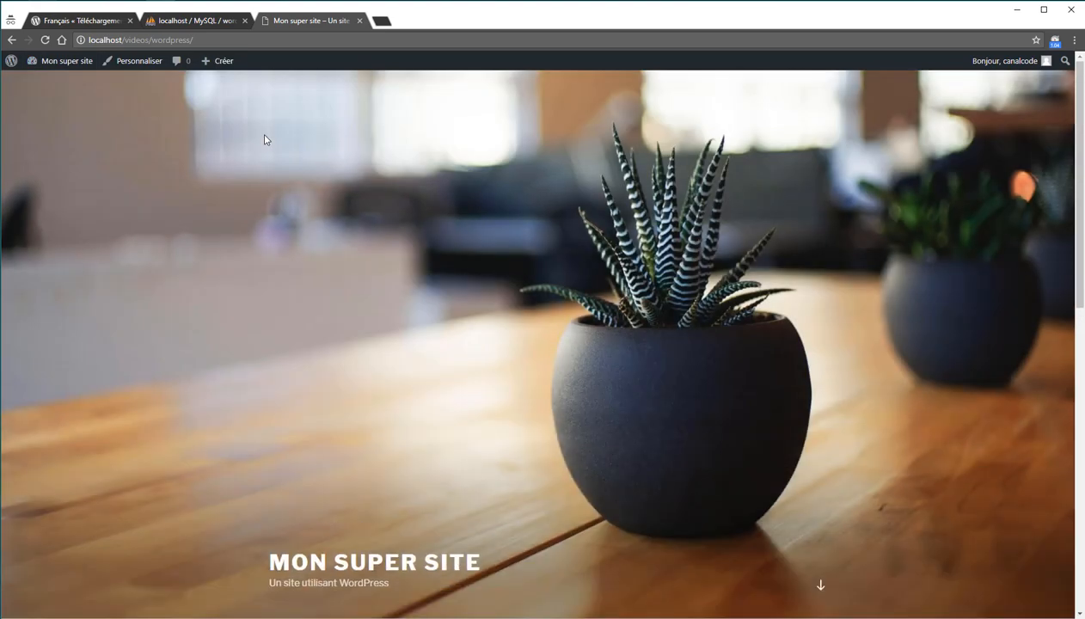